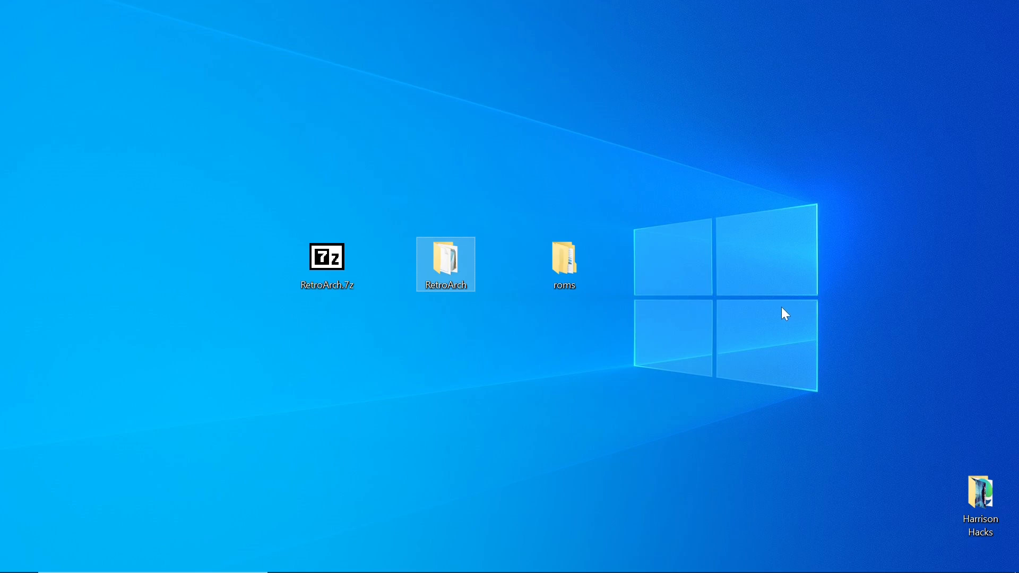
Step: Launch retroarch.exe from the already open RetroArch folder
{"action": "mouse_move", "coordinate": [304, 570]}
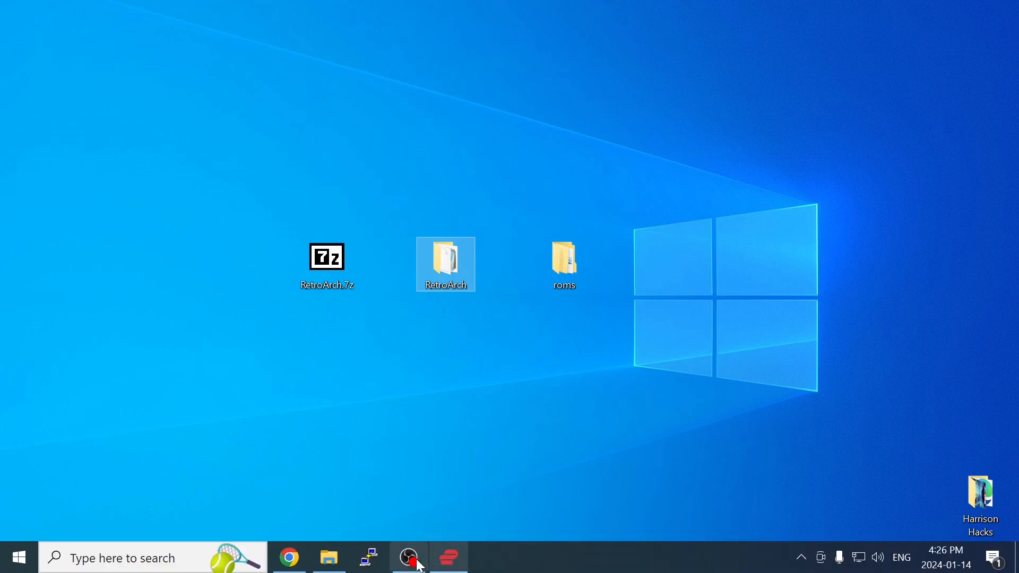
{"action": "left_click", "coordinate": [329, 557]}
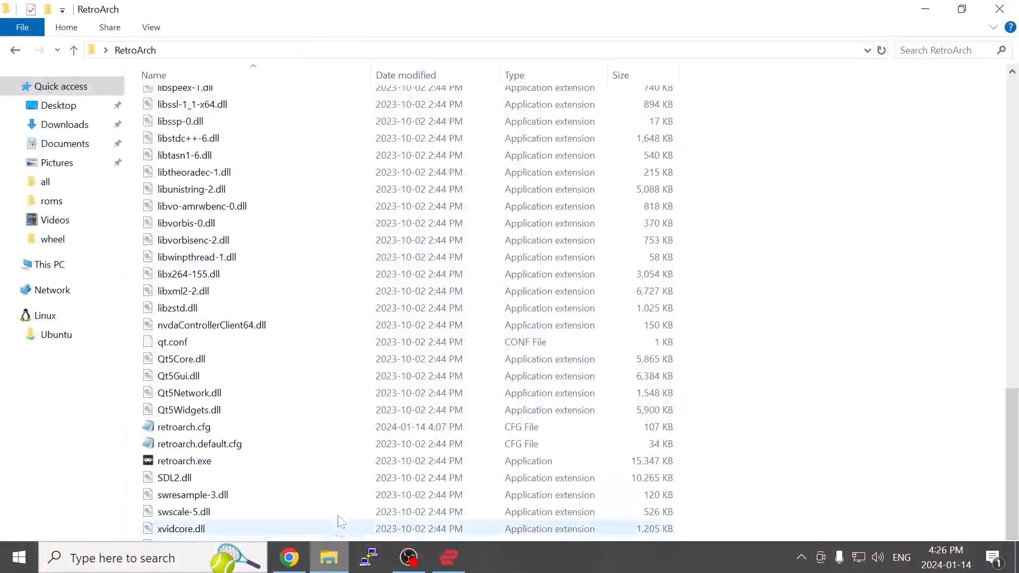
{"action": "left_click", "coordinate": [320, 461]}
{"action": "double_click", "coordinate": [185, 465]}
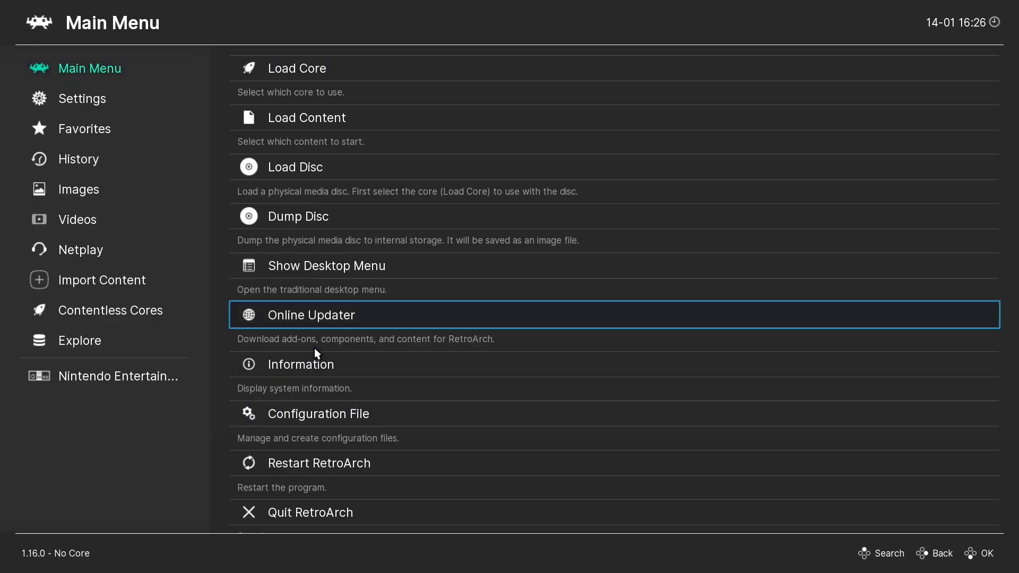
Step: Install the Arcade (FinalBurn Neo) core through the Online Updater's Core Downloader
{"action": "scroll", "coordinate": [317, 291], "scroll_direction": "up", "scroll_amount": 3}
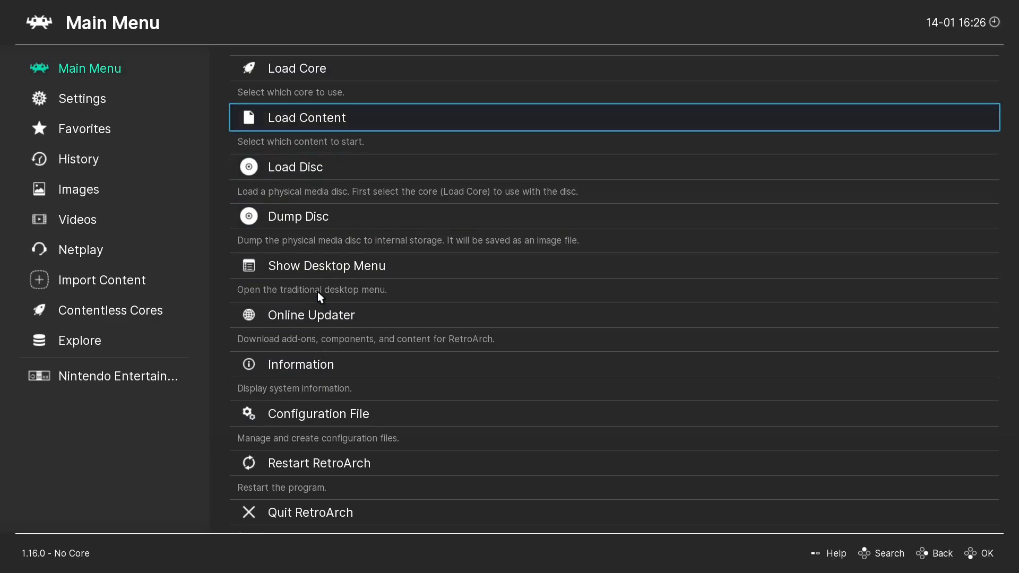
{"action": "left_click", "coordinate": [291, 320]}
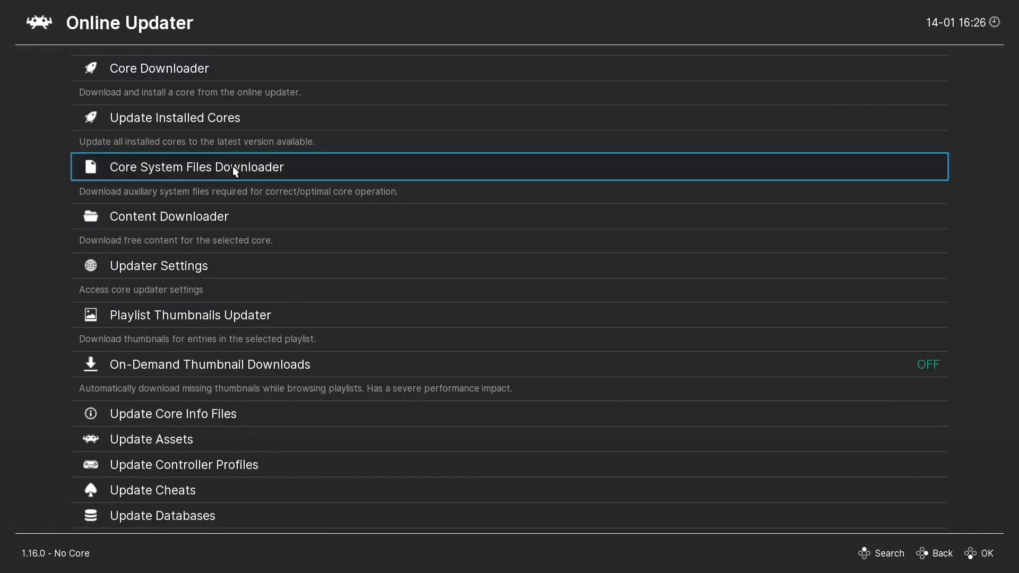
{"action": "left_click", "coordinate": [183, 73]}
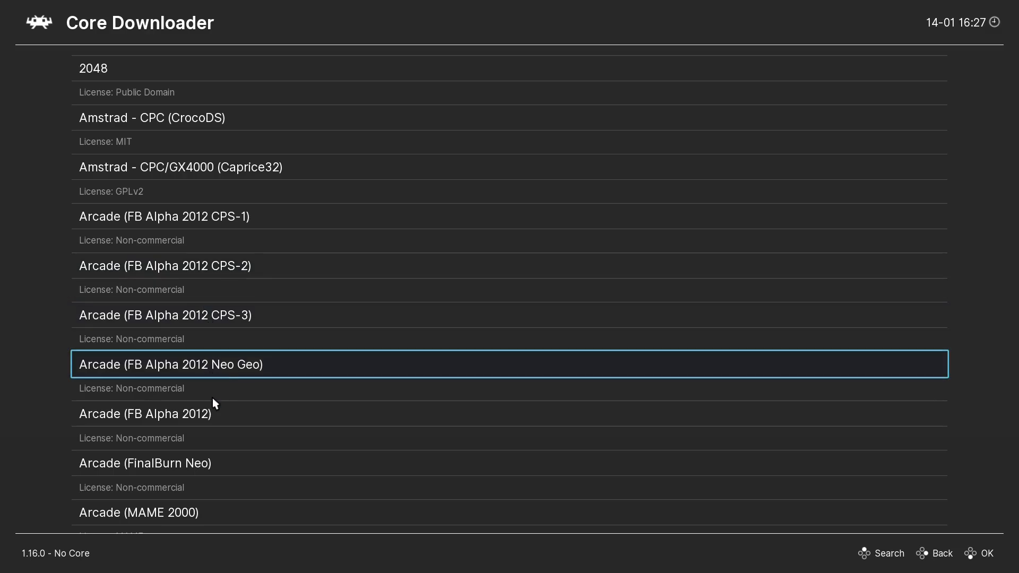
{"action": "scroll", "coordinate": [212, 397], "scroll_direction": "down", "scroll_amount": 3}
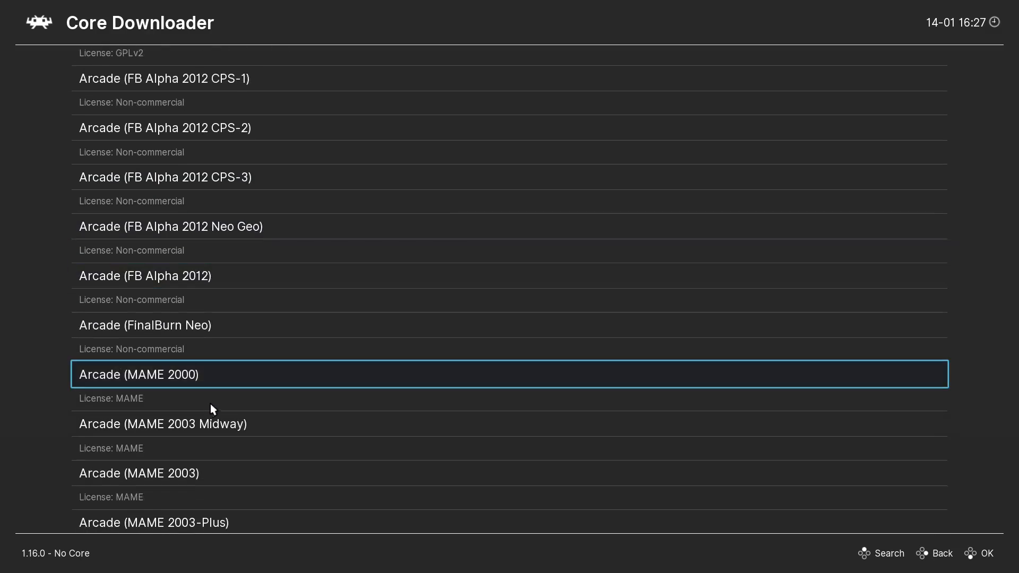
{"action": "left_click", "coordinate": [174, 325]}
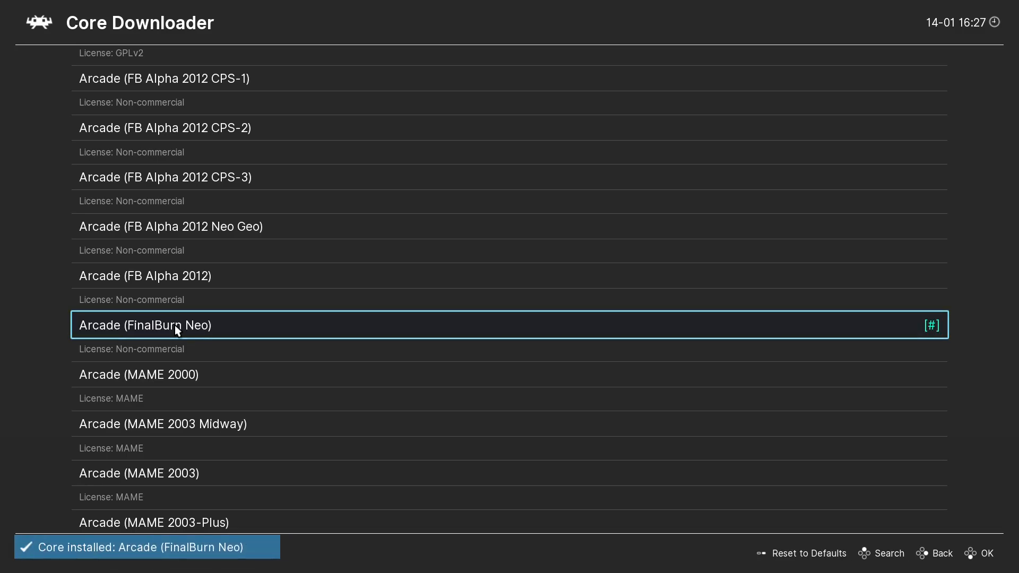
Step: Install the Arcade MAME 2003 Midway, MAME 2003 and MAME 2003-Plus cores
{"action": "scroll", "coordinate": [174, 325], "scroll_direction": "down", "scroll_amount": 2}
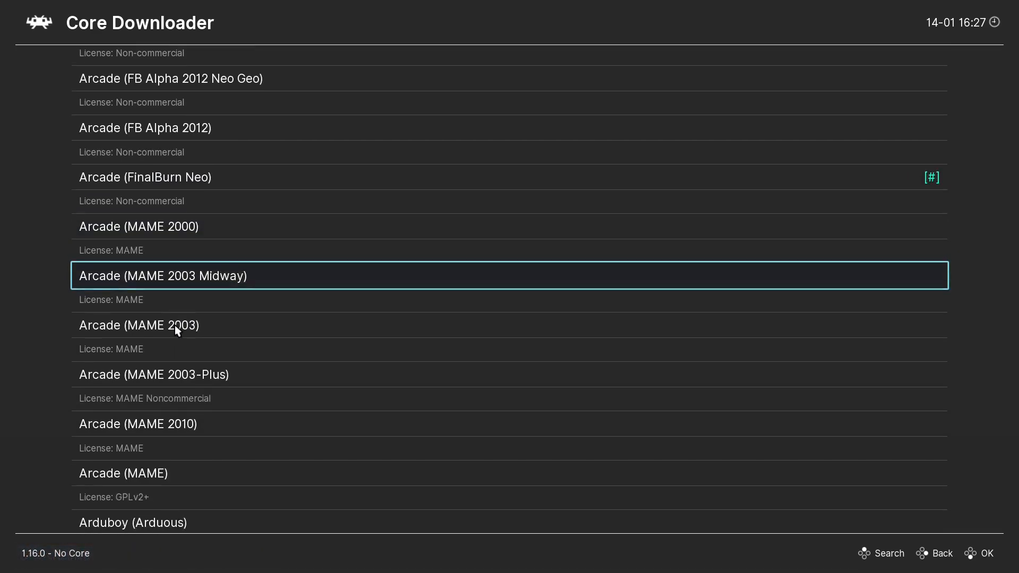
{"action": "left_click", "coordinate": [173, 281]}
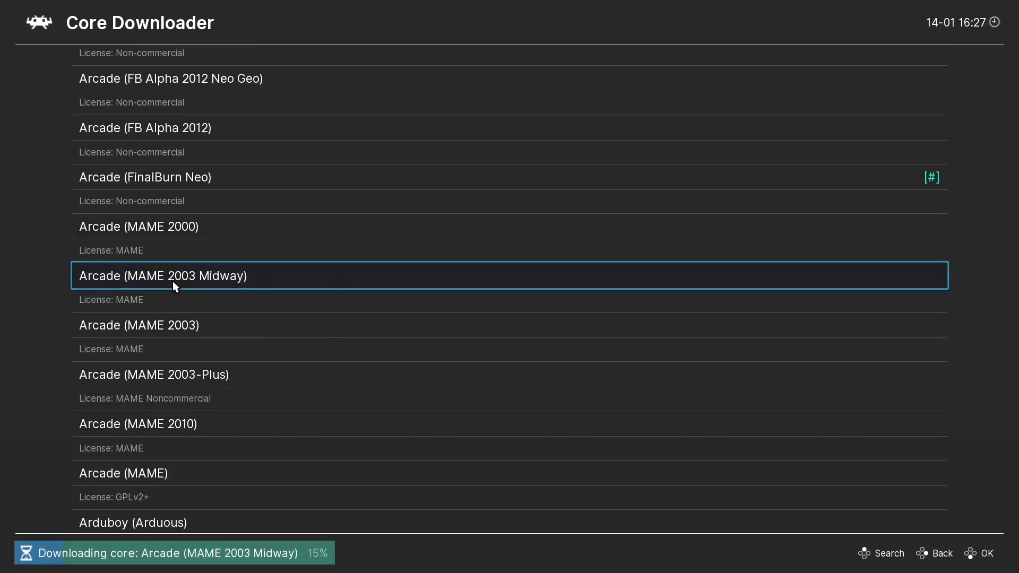
{"action": "left_click", "coordinate": [167, 330]}
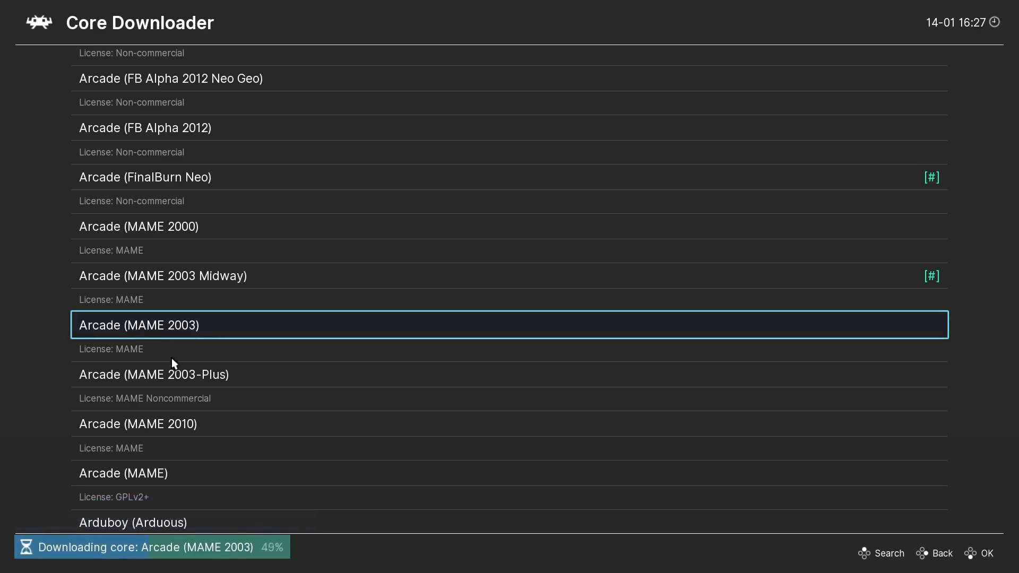
{"action": "left_click", "coordinate": [178, 376]}
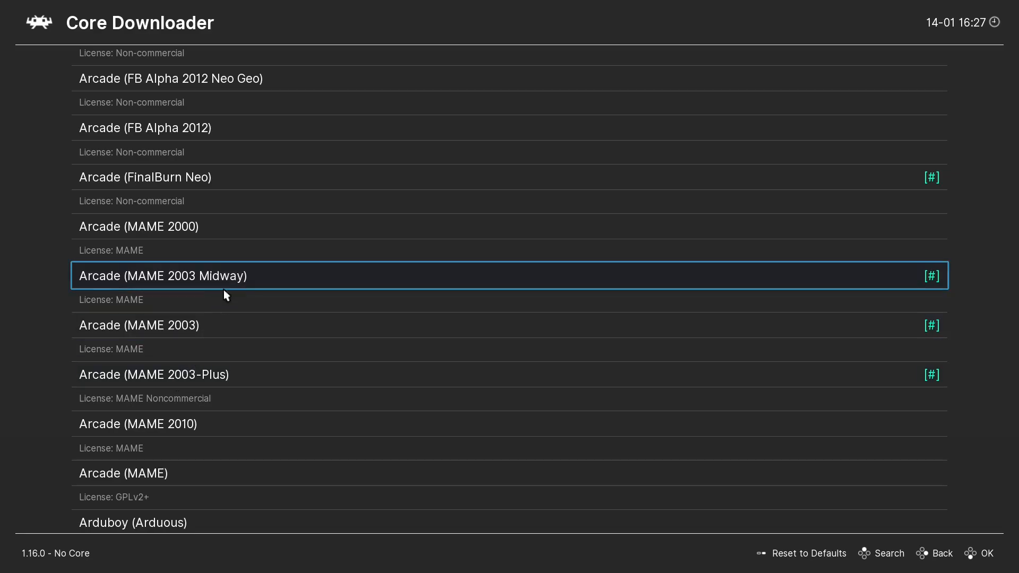
Step: Return from the core list to the main menu and quit RetroArch
{"action": "scroll", "coordinate": [291, 256], "scroll_direction": "up", "scroll_amount": 7}
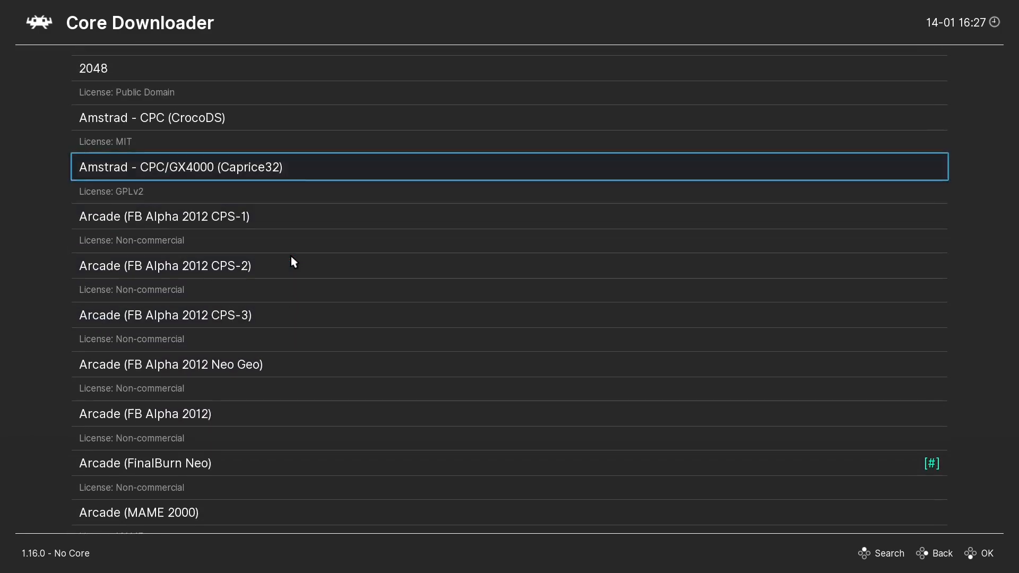
{"action": "right_click", "coordinate": [291, 256]}
{"action": "right_click", "coordinate": [291, 256]}
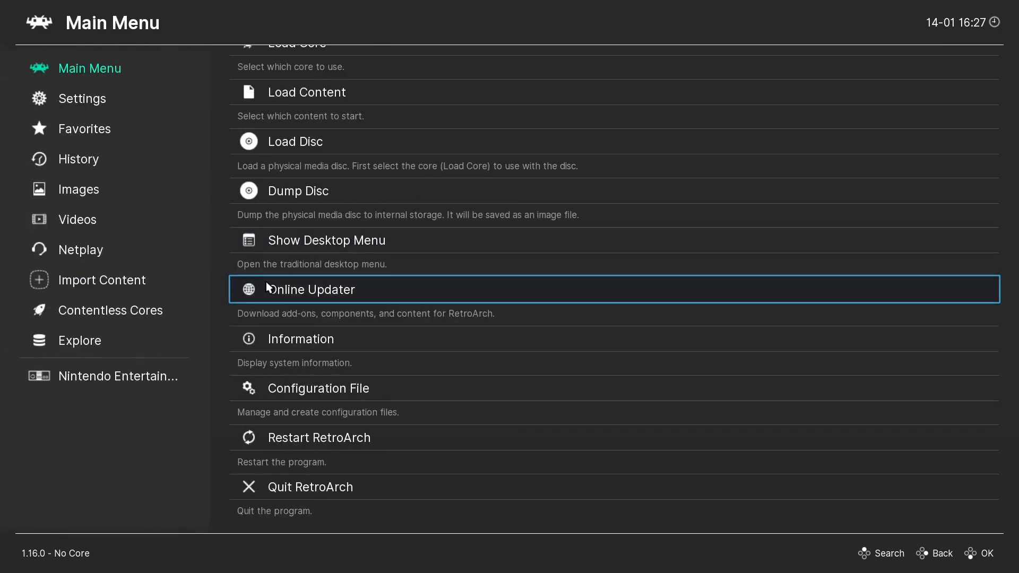
{"action": "left_click", "coordinate": [298, 490]}
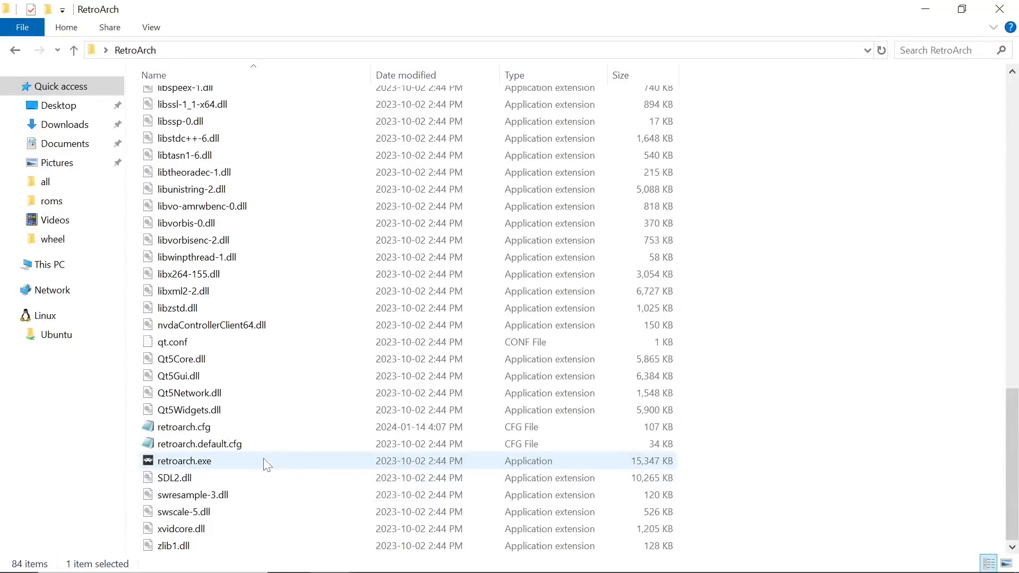
Step: Open the system folder inside the RetroArch folder and minimize its window
{"action": "scroll", "coordinate": [268, 462], "scroll_direction": "up", "scroll_amount": 19}
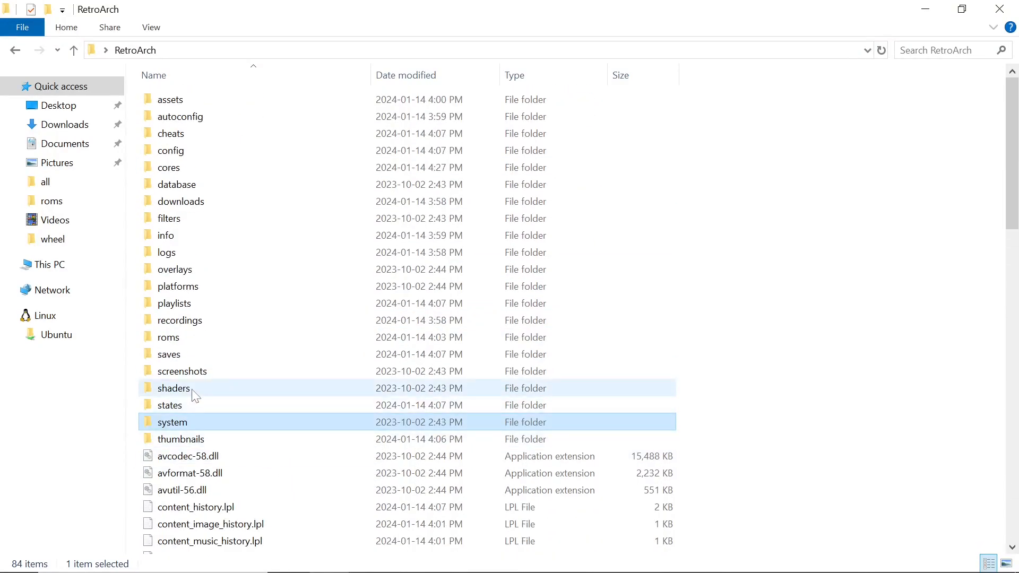
{"action": "double_click", "coordinate": [177, 423]}
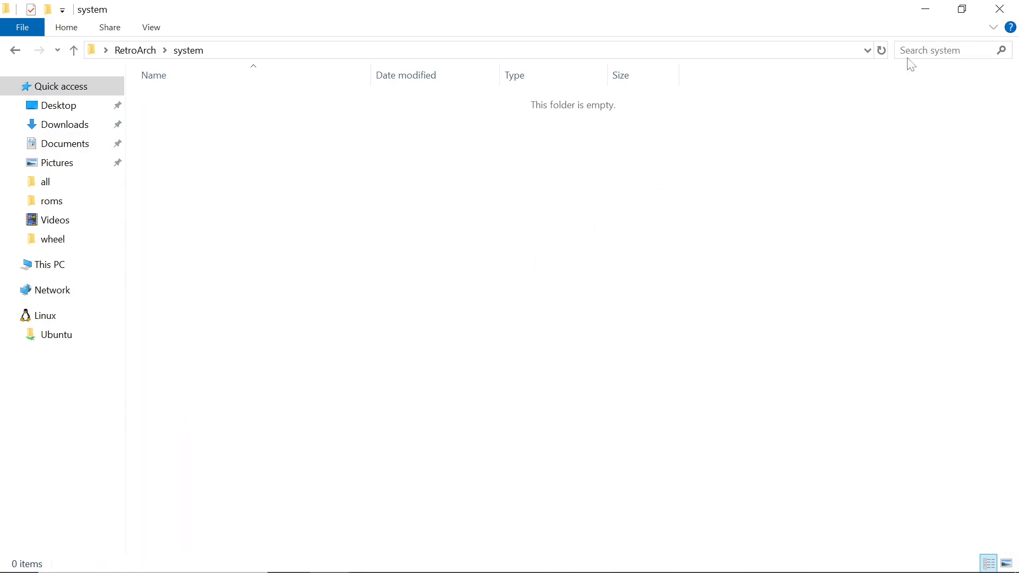
{"action": "left_click", "coordinate": [924, 9]}
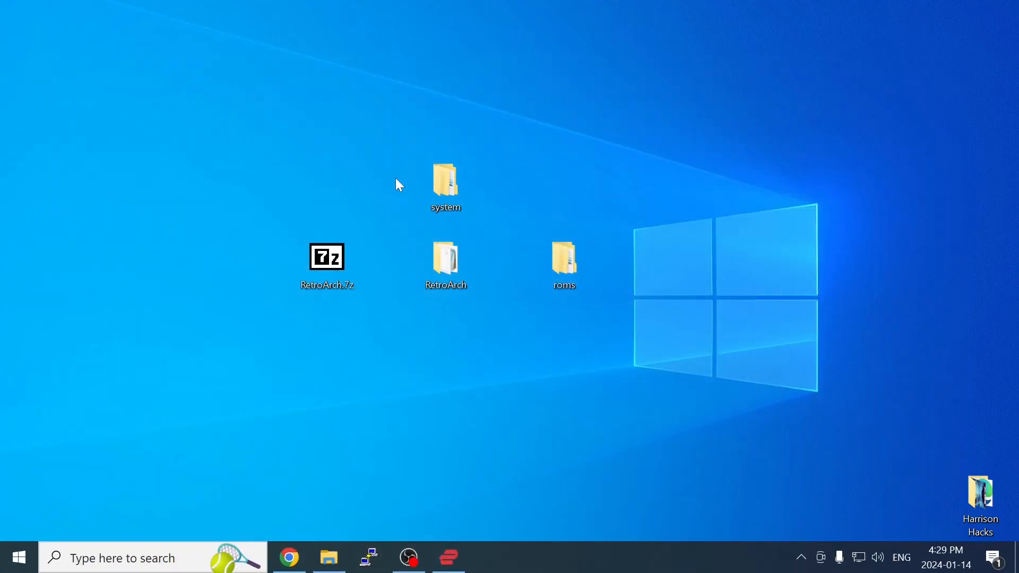
Step: Examine the contents of the fbneo folder inside the desktop's system folder, and minimize the window
{"action": "double_click", "coordinate": [450, 187]}
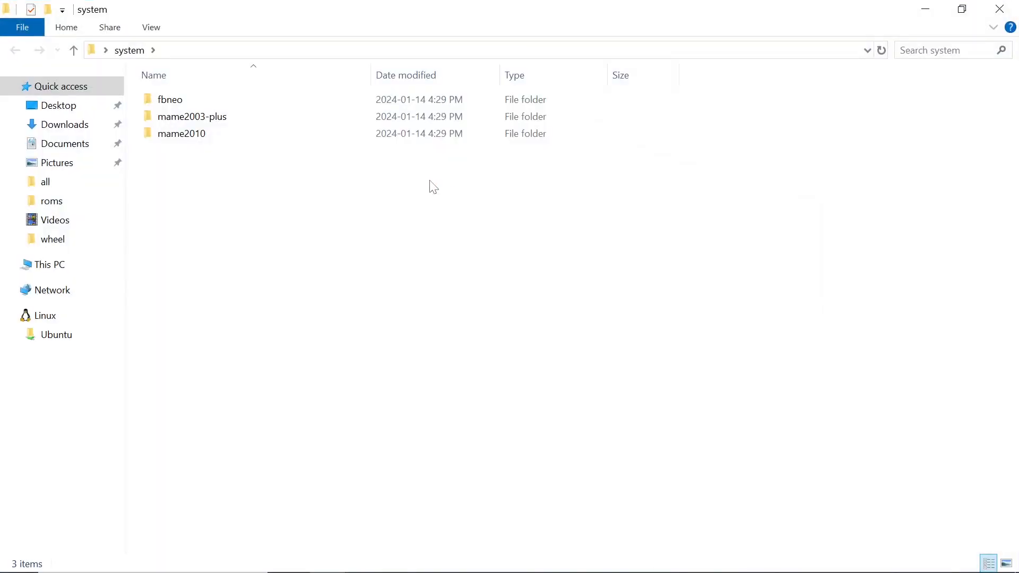
{"action": "double_click", "coordinate": [204, 102]}
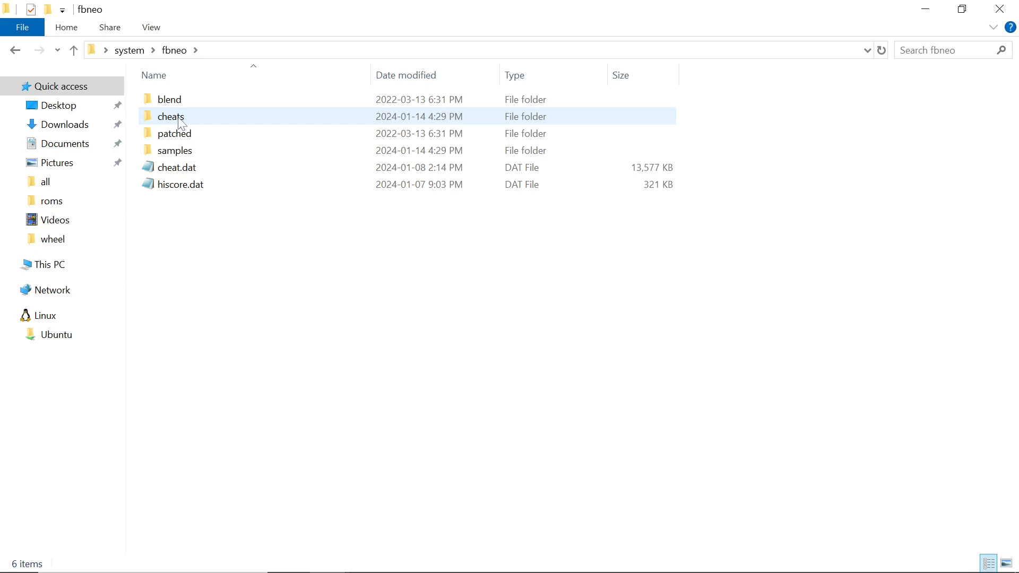
{"action": "mouse_move", "coordinate": [170, 149]}
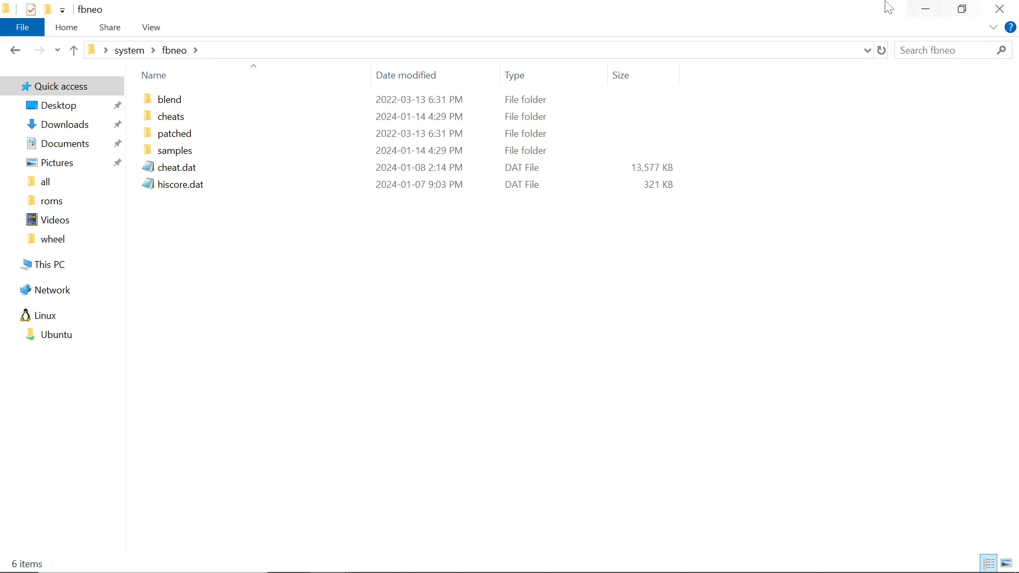
{"action": "left_click", "coordinate": [924, 8]}
Step: Create a folder named fbneo inside RetroArch's system folder and open it
{"action": "mouse_move", "coordinate": [334, 559]}
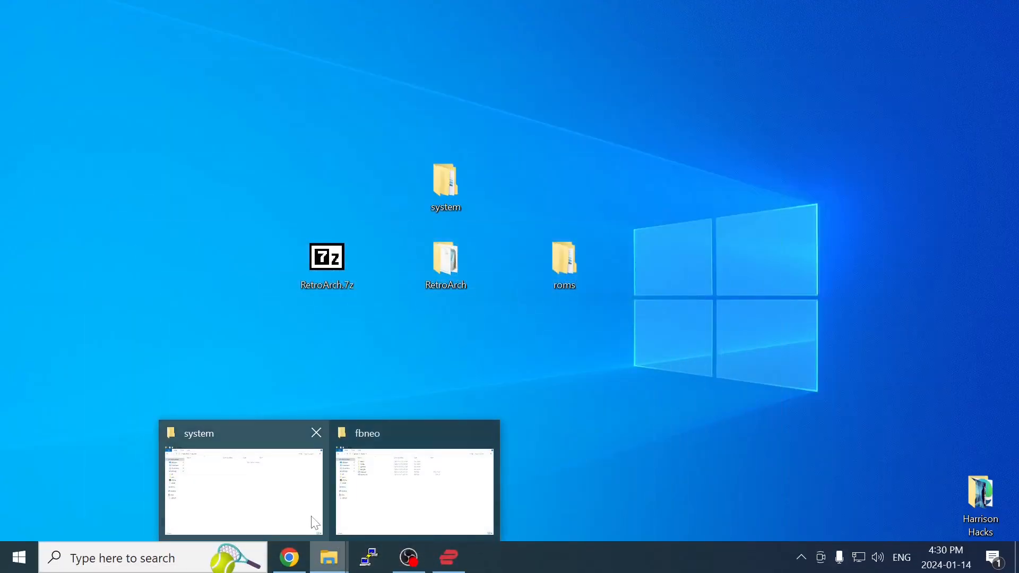
{"action": "left_click", "coordinate": [293, 504]}
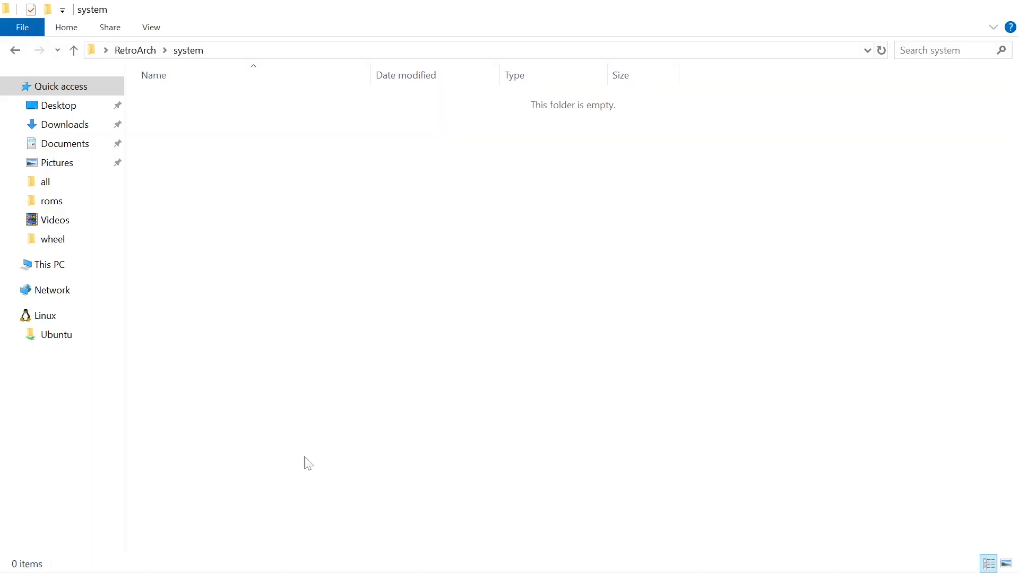
{"action": "right_click", "coordinate": [317, 231]}
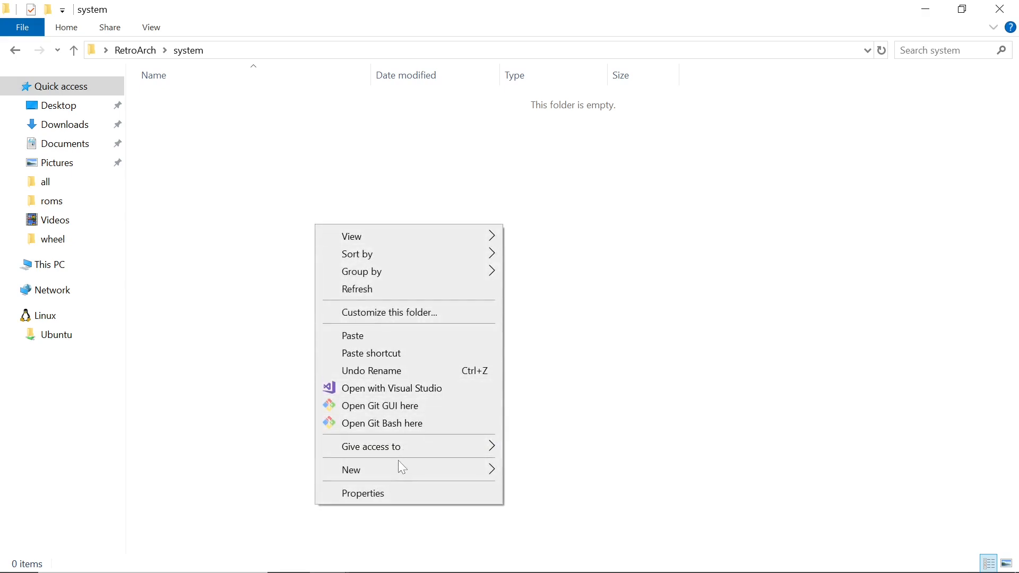
{"action": "mouse_move", "coordinate": [396, 475]}
{"action": "left_click", "coordinate": [568, 379]}
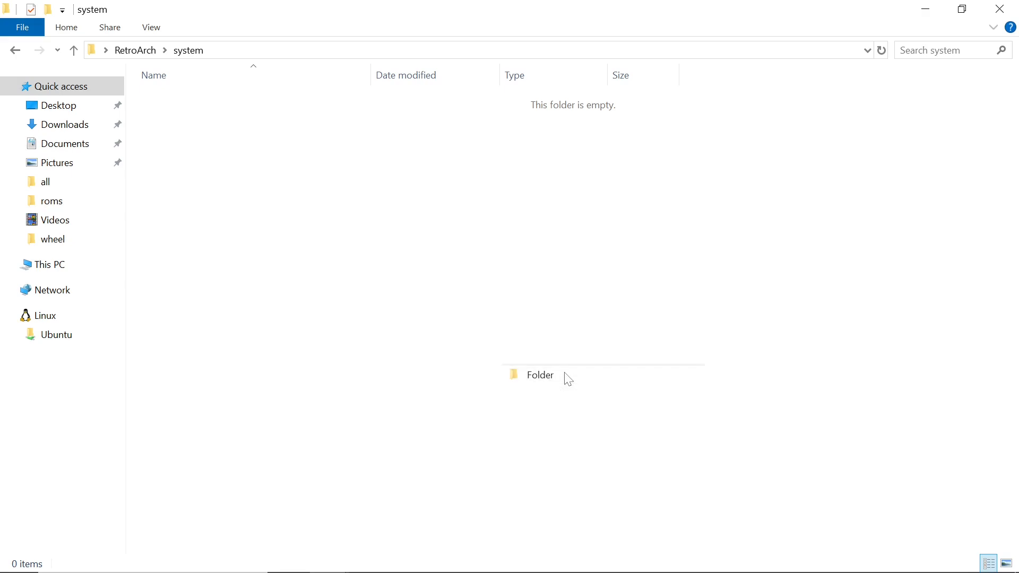
{"action": "type", "text": "fbneo"}
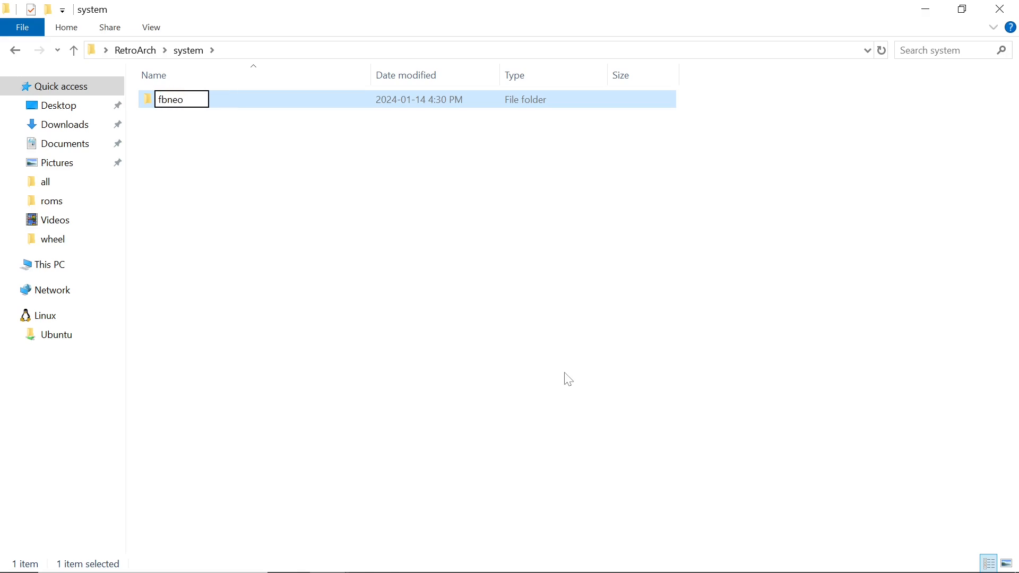
{"action": "key", "text": "Return"}
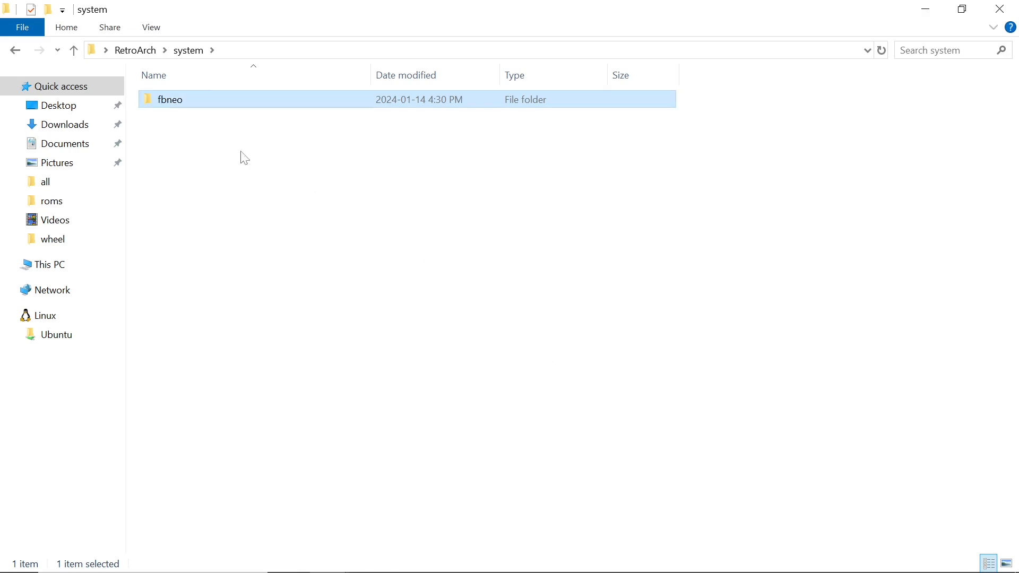
{"action": "double_click", "coordinate": [203, 109]}
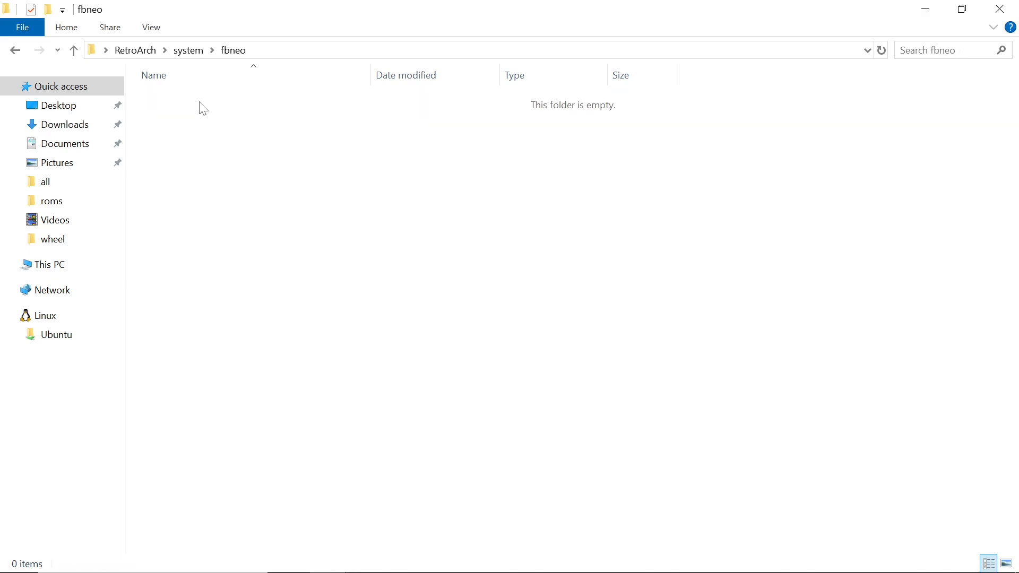
Step: Open the fbneo folder inside the desktop's system folder and examine the contents of its samples folder
{"action": "left_click", "coordinate": [925, 9]}
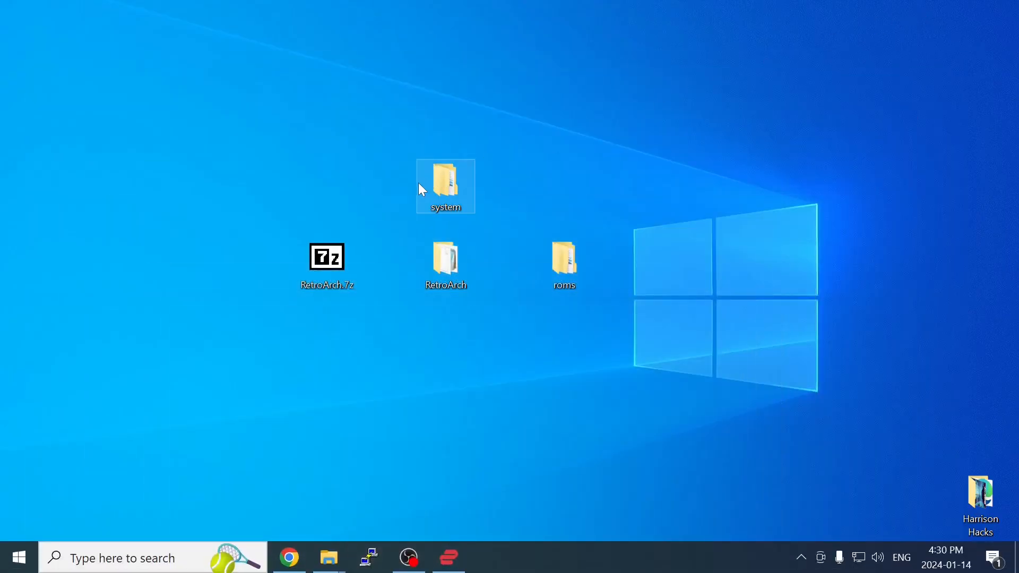
{"action": "double_click", "coordinate": [438, 188]}
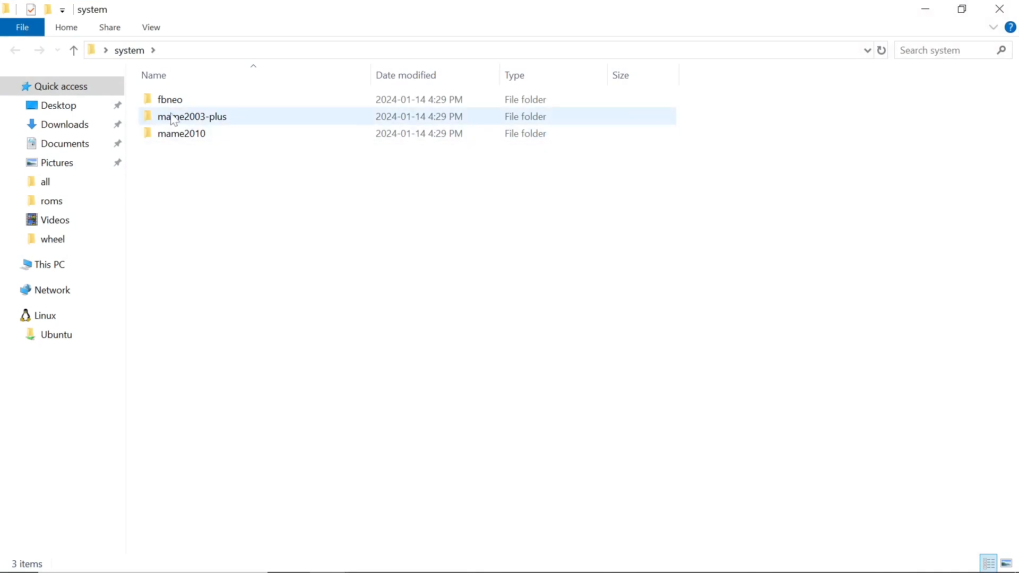
{"action": "double_click", "coordinate": [177, 107]}
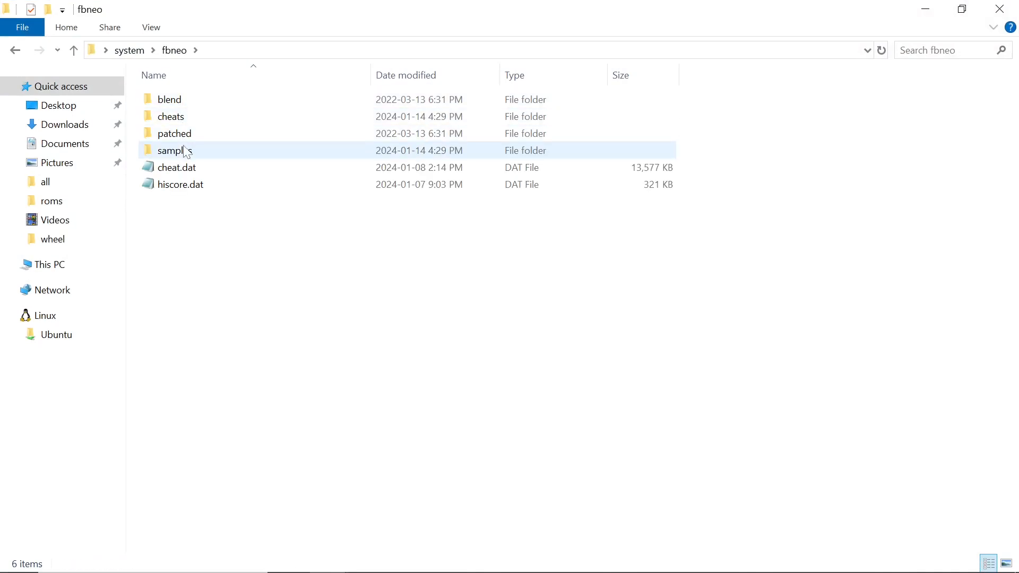
{"action": "left_click", "coordinate": [185, 154]}
{"action": "double_click", "coordinate": [185, 154]}
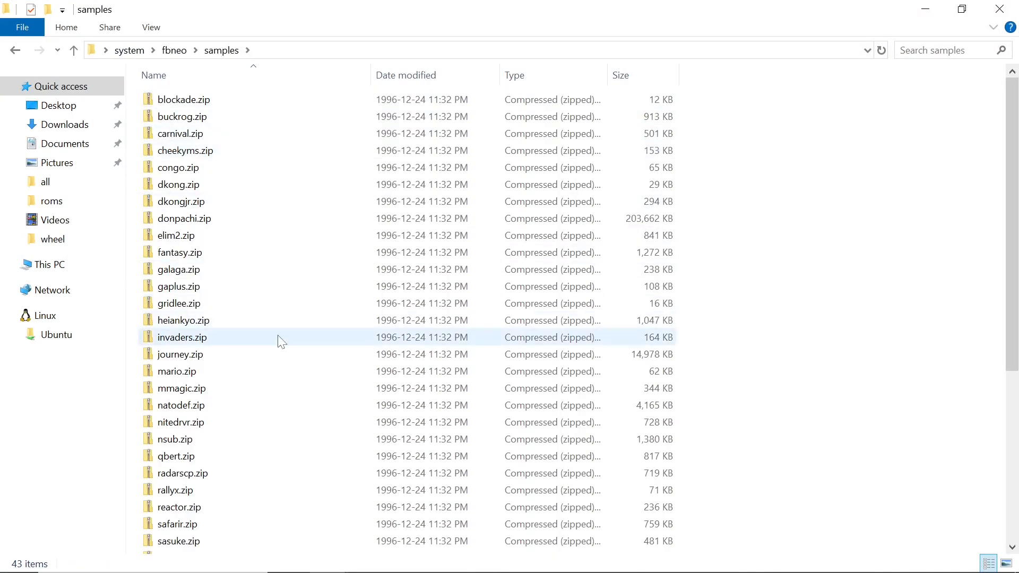
{"action": "left_click", "coordinate": [73, 49]}
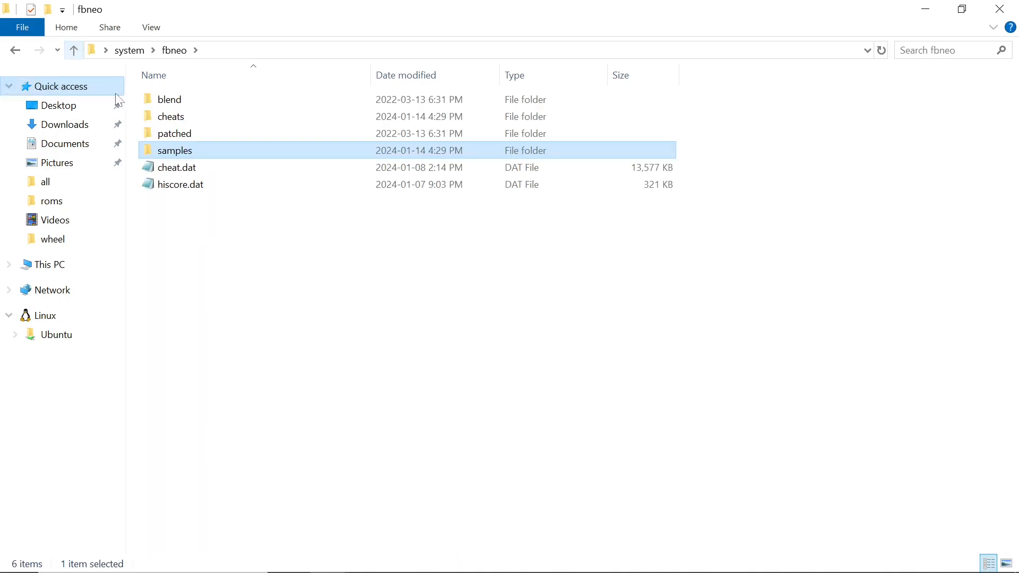
Step: Copy the samples folder from the desktop's system/fbneo folder into RetroArch's system/fbneo folder
{"action": "right_click", "coordinate": [176, 158]}
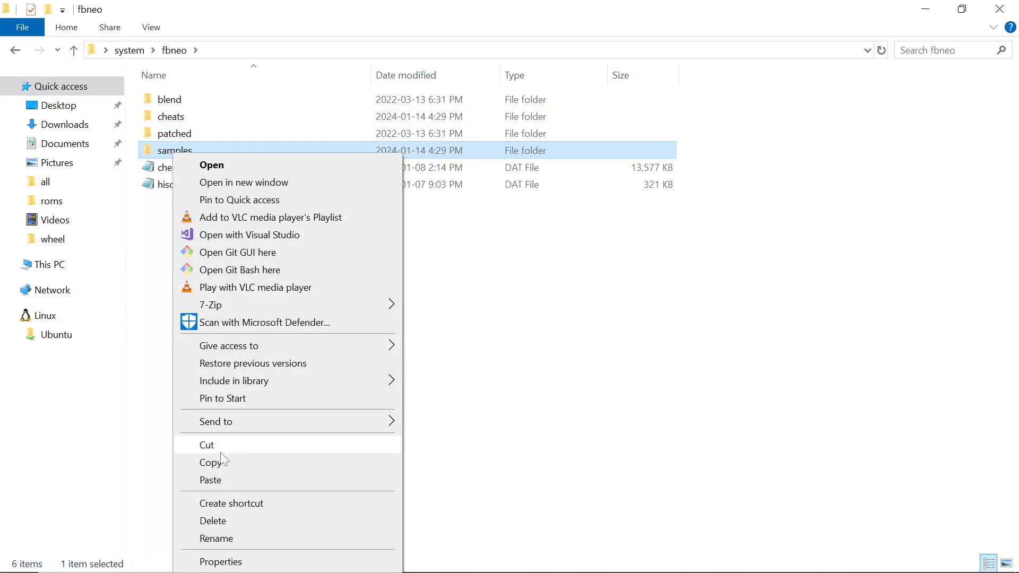
{"action": "left_click", "coordinate": [211, 463]}
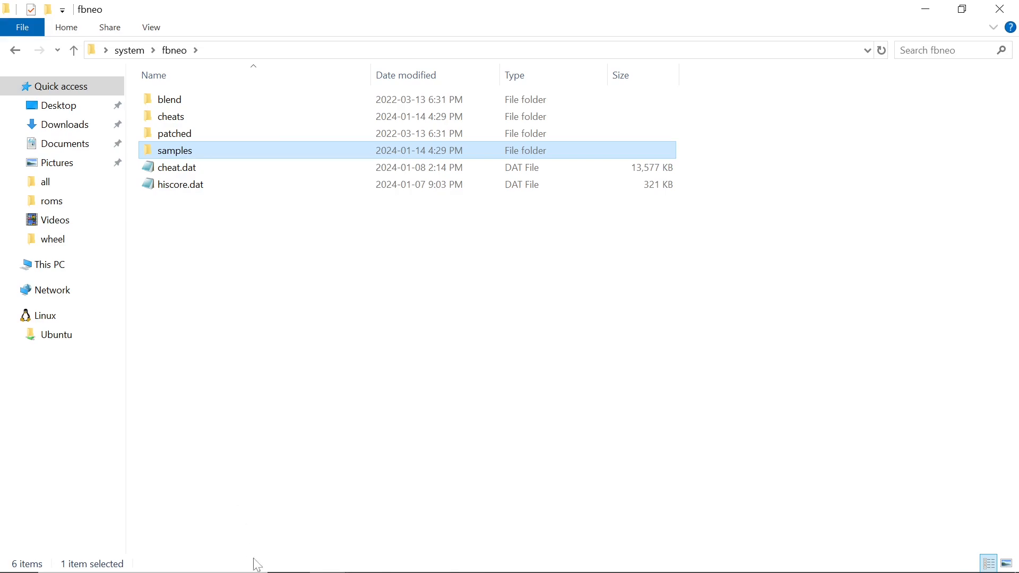
{"action": "mouse_move", "coordinate": [334, 569]}
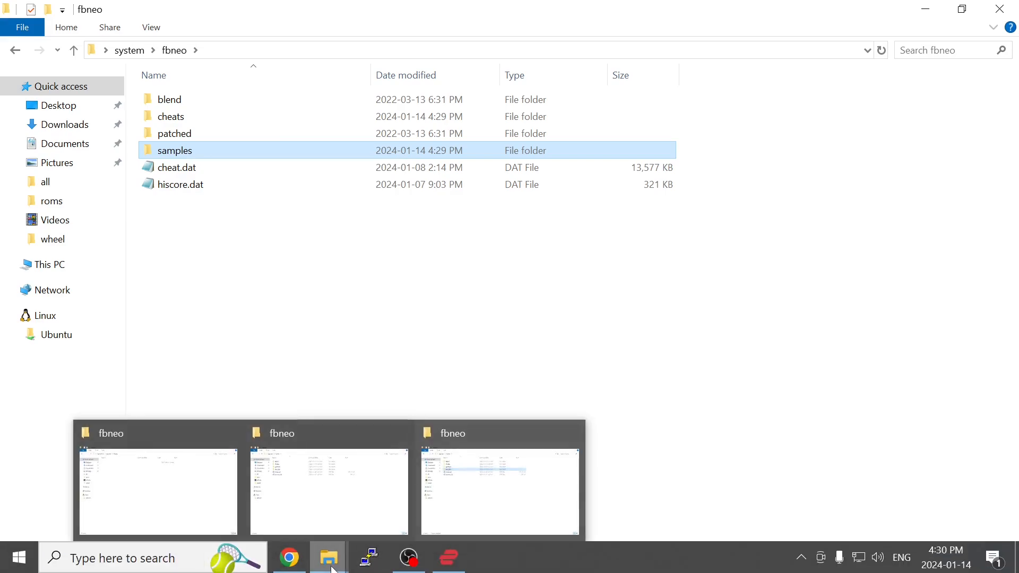
{"action": "left_click", "coordinate": [190, 483]}
{"action": "right_click", "coordinate": [254, 187]}
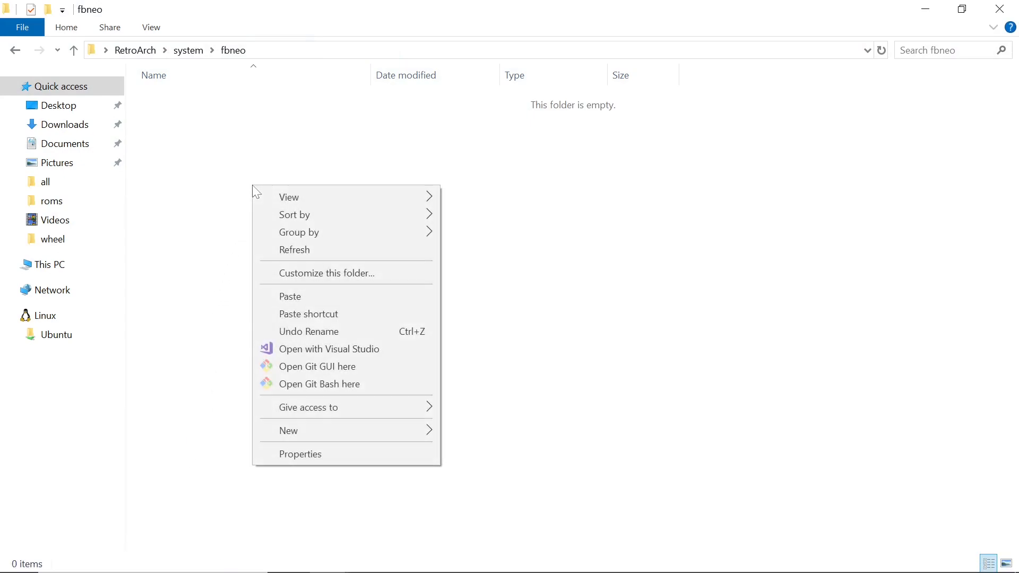
{"action": "left_click", "coordinate": [297, 301]}
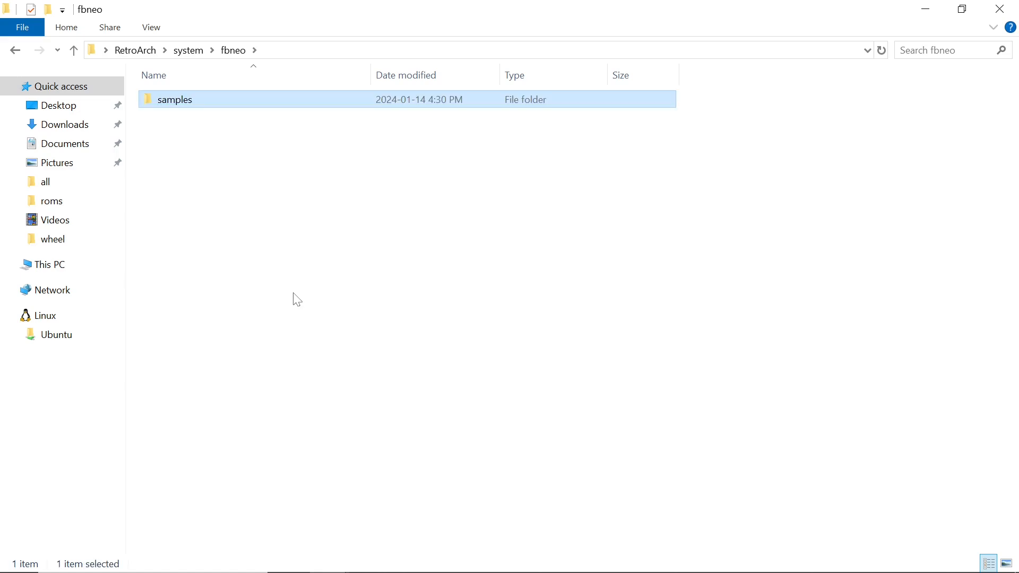
Step: Create a folder named mame2003-plus inside RetroArch's system folder and open it
{"action": "left_click", "coordinate": [74, 52]}
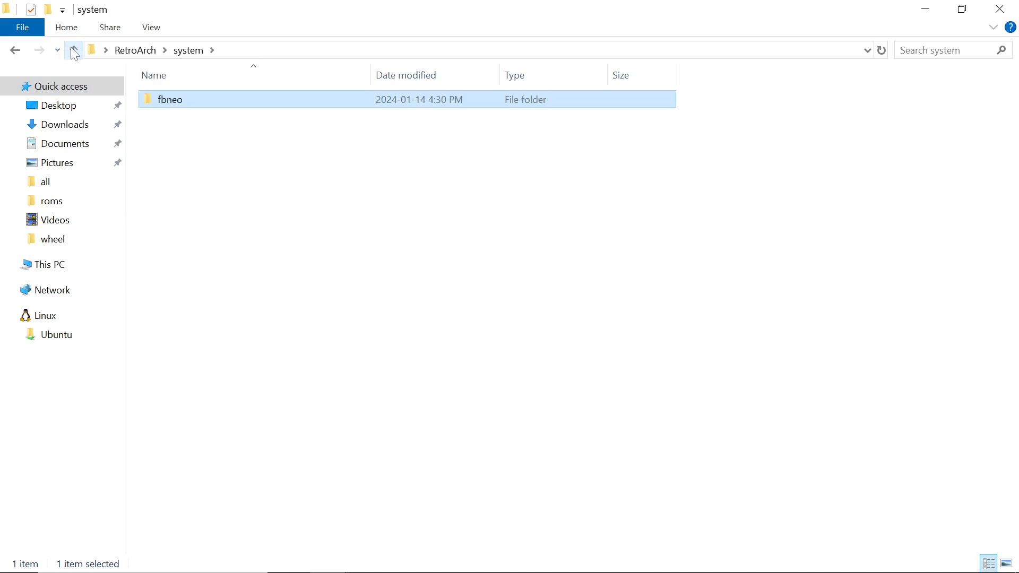
{"action": "right_click", "coordinate": [186, 152]}
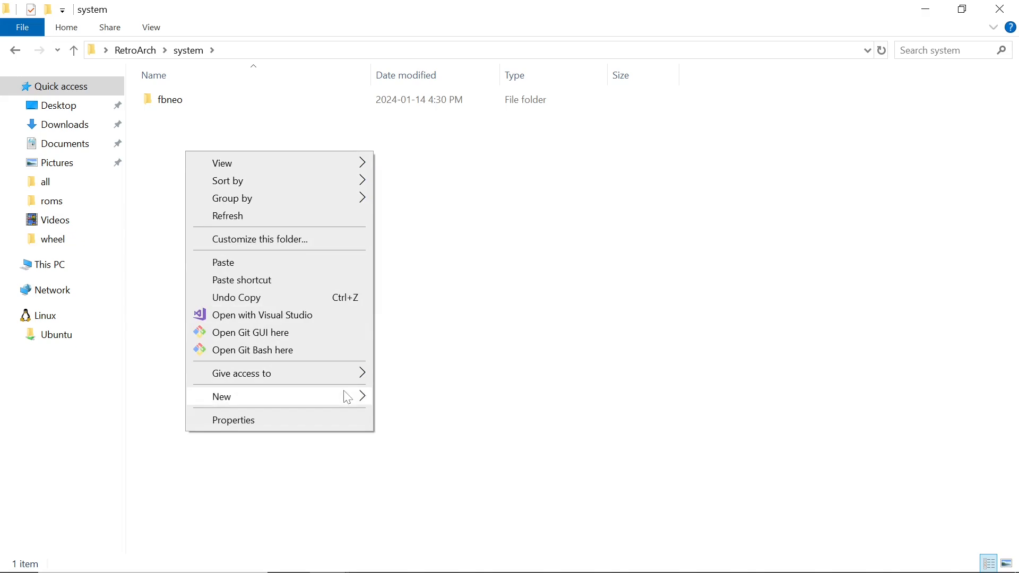
{"action": "mouse_move", "coordinate": [354, 396]}
{"action": "left_click", "coordinate": [419, 399]}
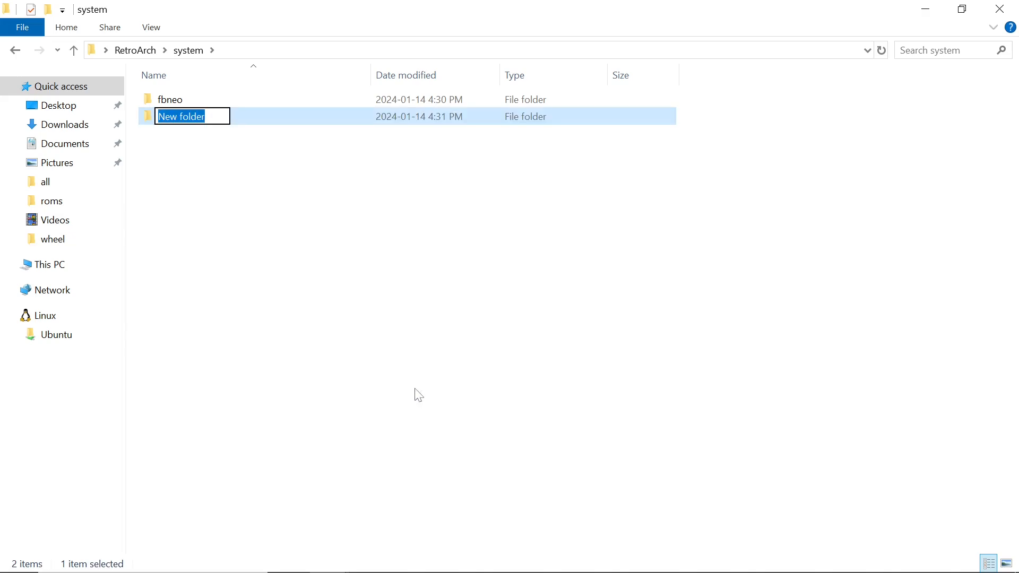
{"action": "type", "text": "mame2003-plus"}
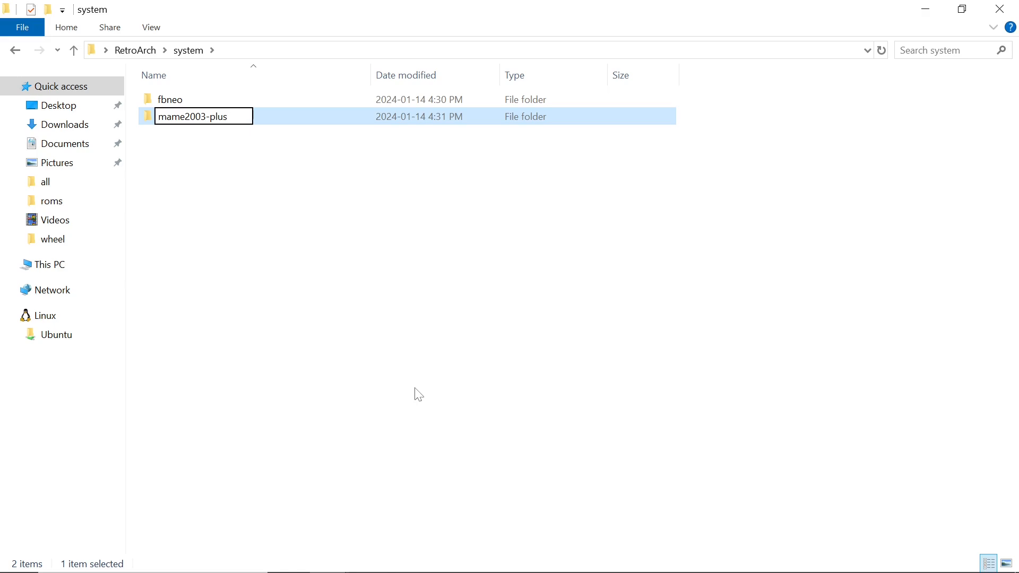
{"action": "key", "text": "Return"}
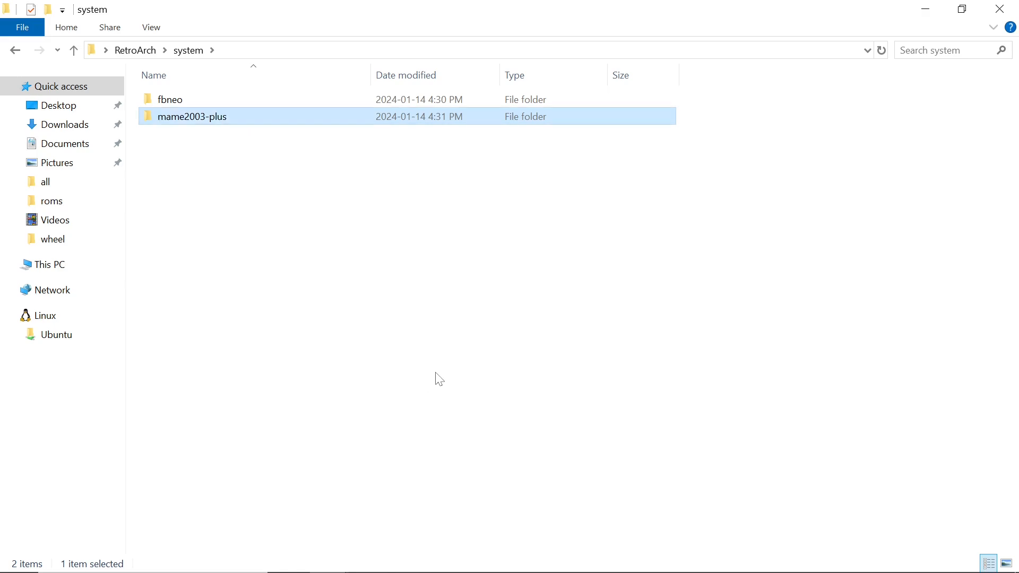
{"action": "double_click", "coordinate": [220, 118]}
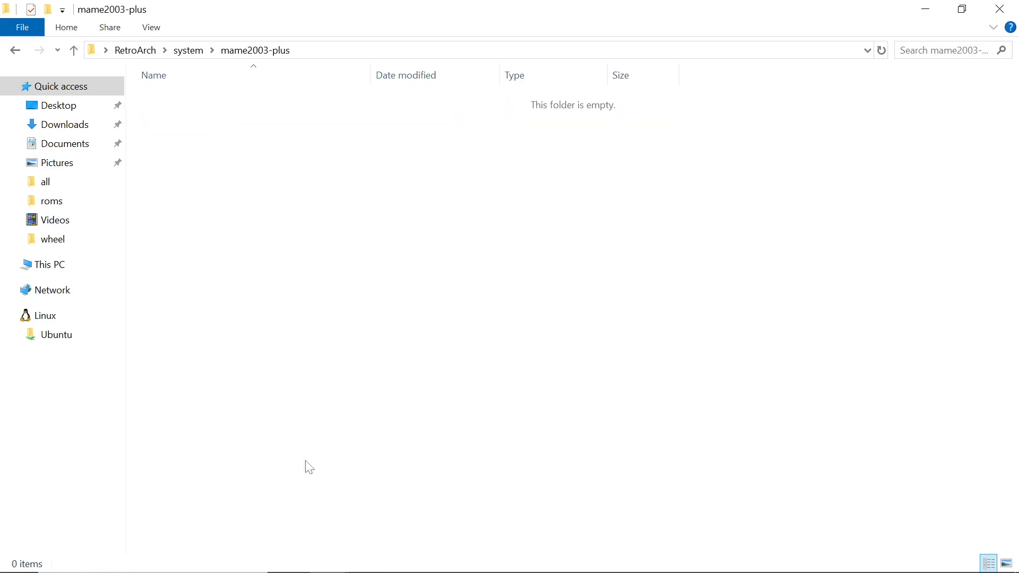
Step: Open mame2003-plus in the desktop's system folder, look through its samples folder, and return to mame2003-plus
{"action": "mouse_move", "coordinate": [336, 570]}
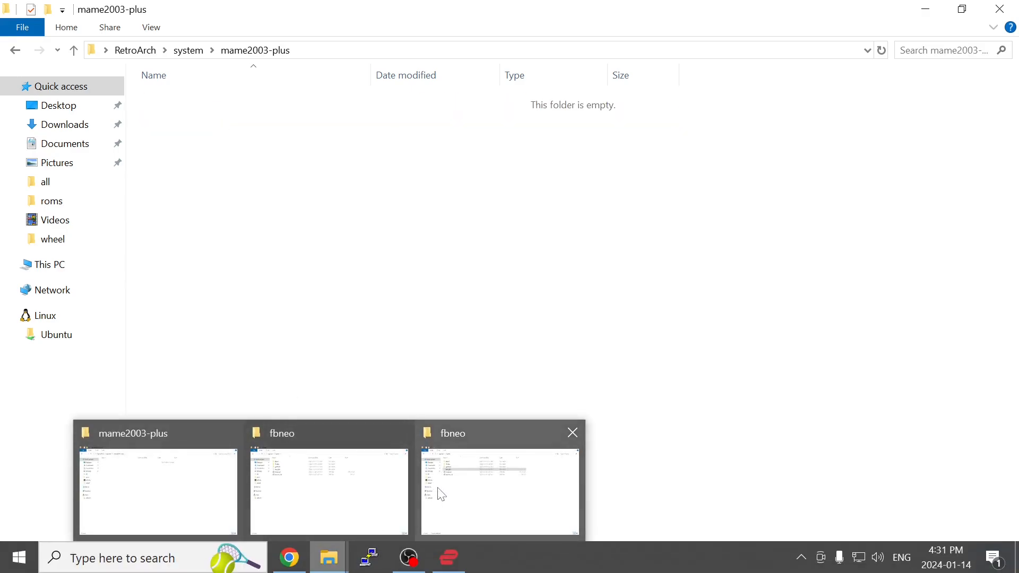
{"action": "left_click", "coordinate": [429, 493]}
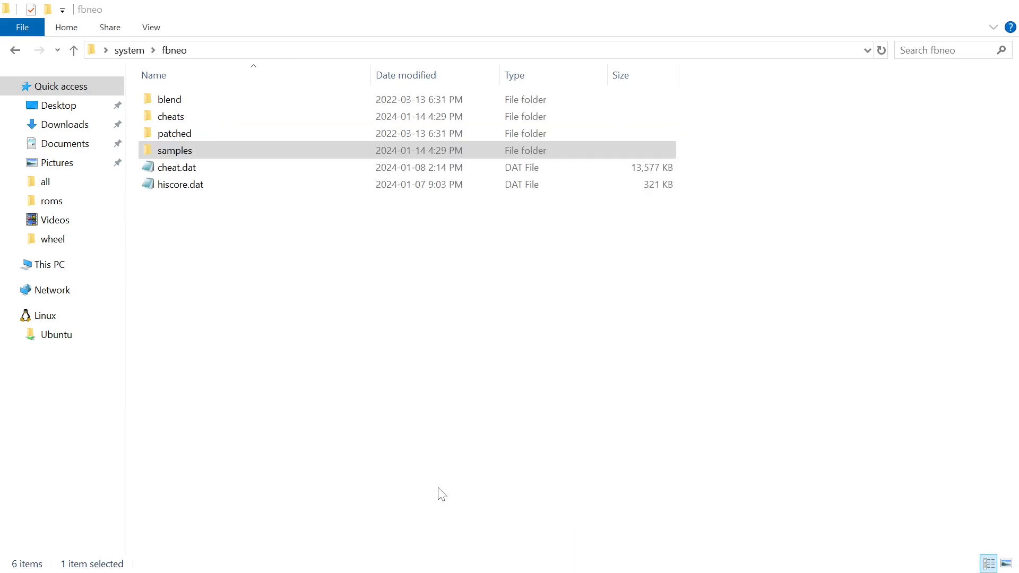
{"action": "left_click", "coordinate": [73, 49]}
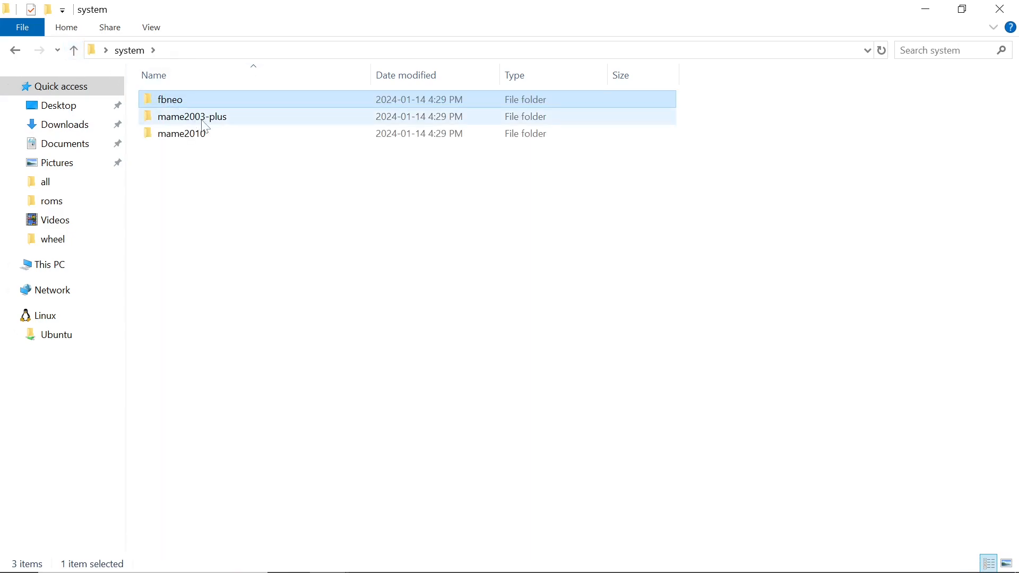
{"action": "double_click", "coordinate": [194, 118]}
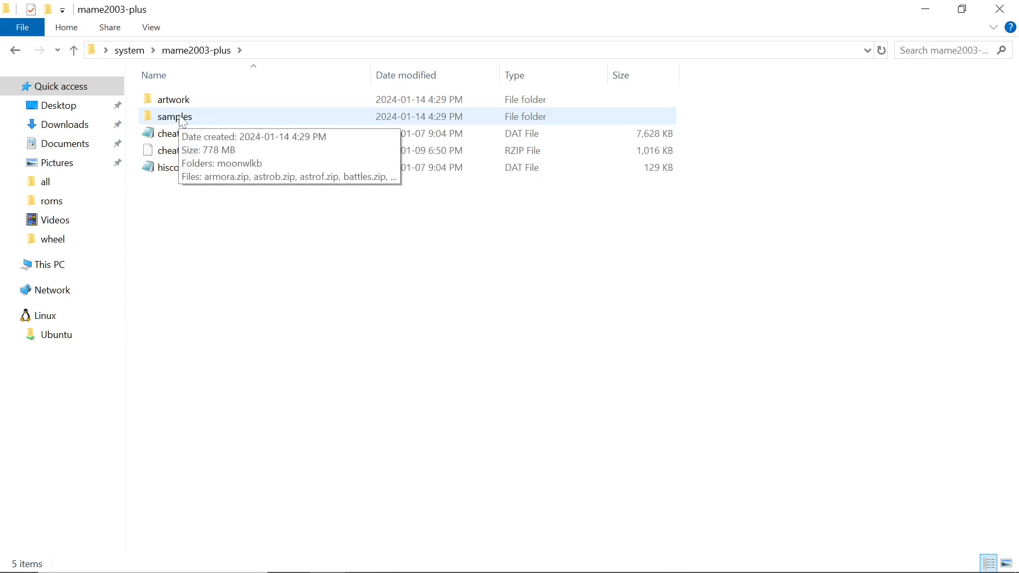
{"action": "double_click", "coordinate": [175, 116]}
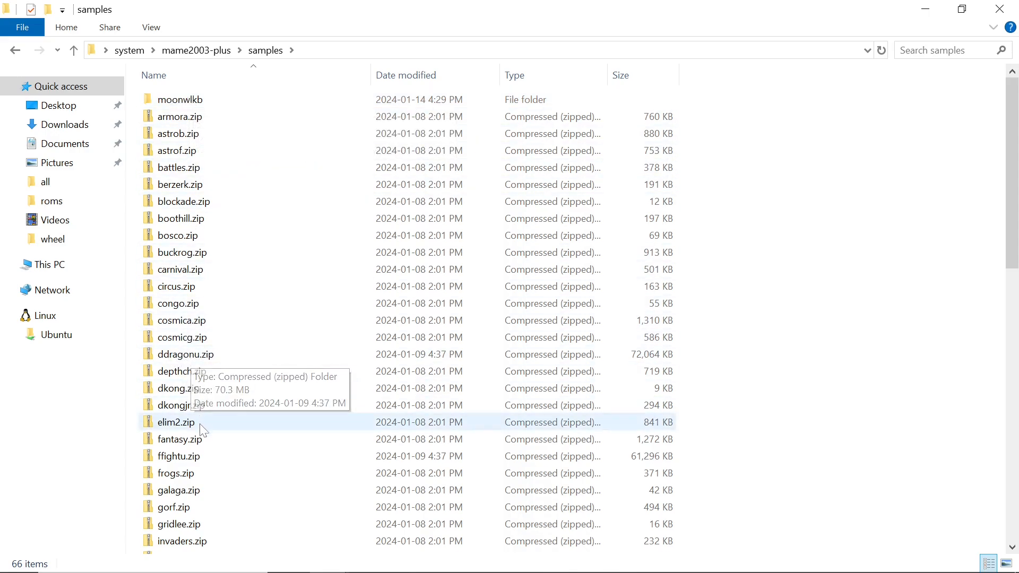
{"action": "scroll", "coordinate": [226, 424], "scroll_direction": "down", "scroll_amount": 6}
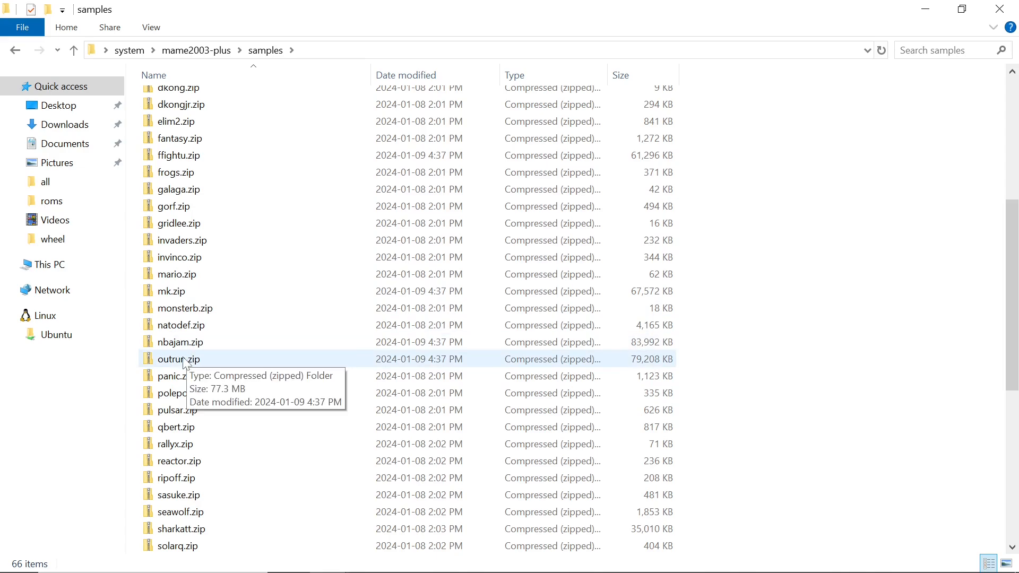
{"action": "scroll", "coordinate": [236, 360], "scroll_direction": "down", "scroll_amount": 4}
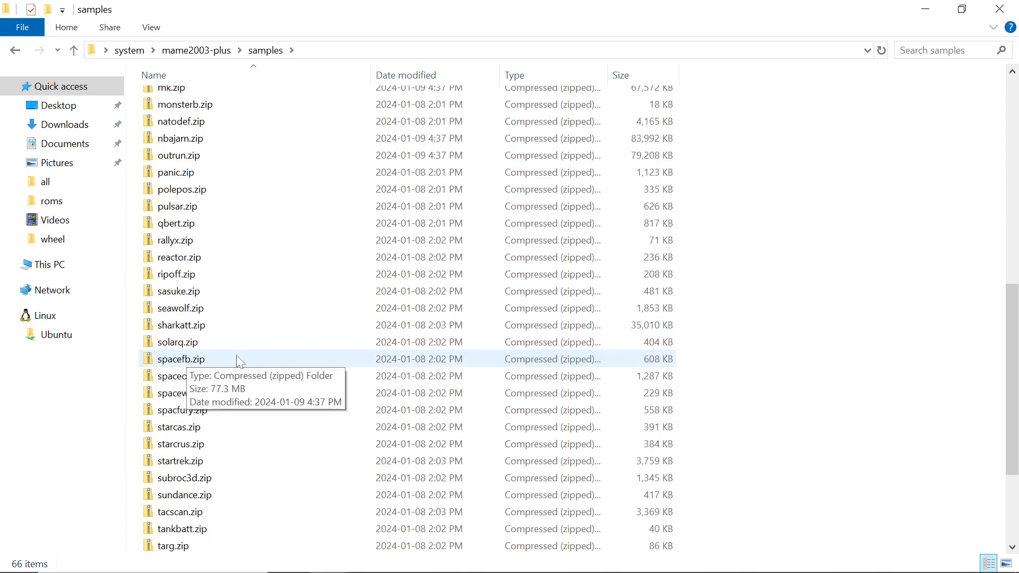
{"action": "scroll", "coordinate": [238, 362], "scroll_direction": "down", "scroll_amount": 4}
{"action": "scroll", "coordinate": [239, 361], "scroll_direction": "up", "scroll_amount": 13}
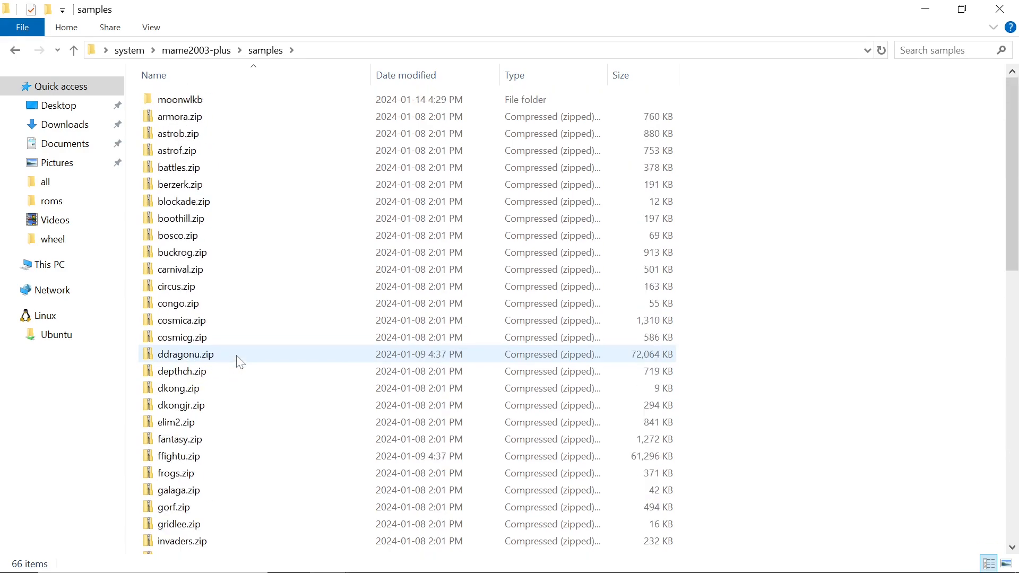
{"action": "left_click", "coordinate": [74, 51]}
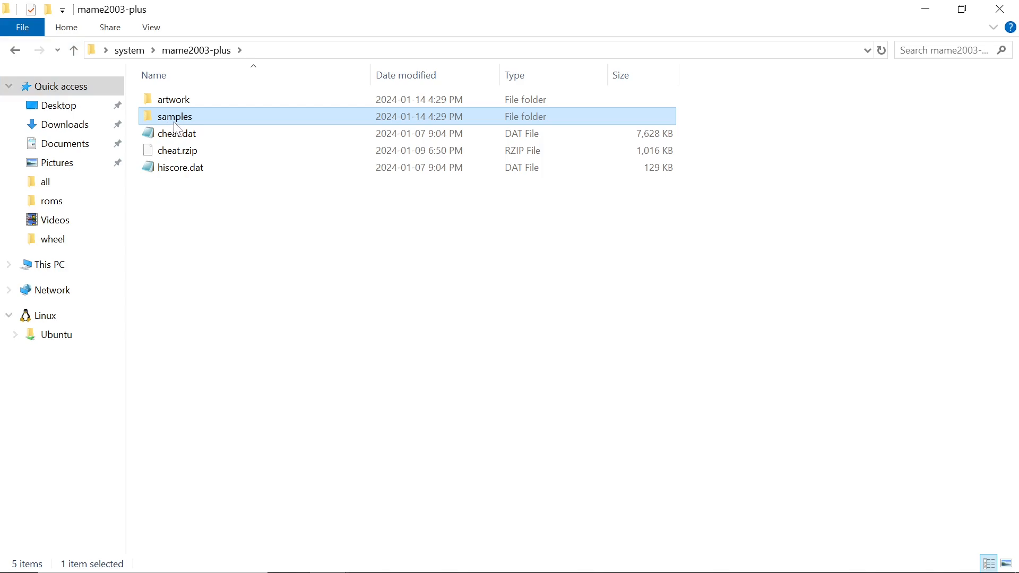
Step: Move the samples folder from the desktop's system/mame2003-plus folder into RetroArch's system/mame2003-plus folder, closing the source window
{"action": "mouse_move", "coordinate": [176, 121]}
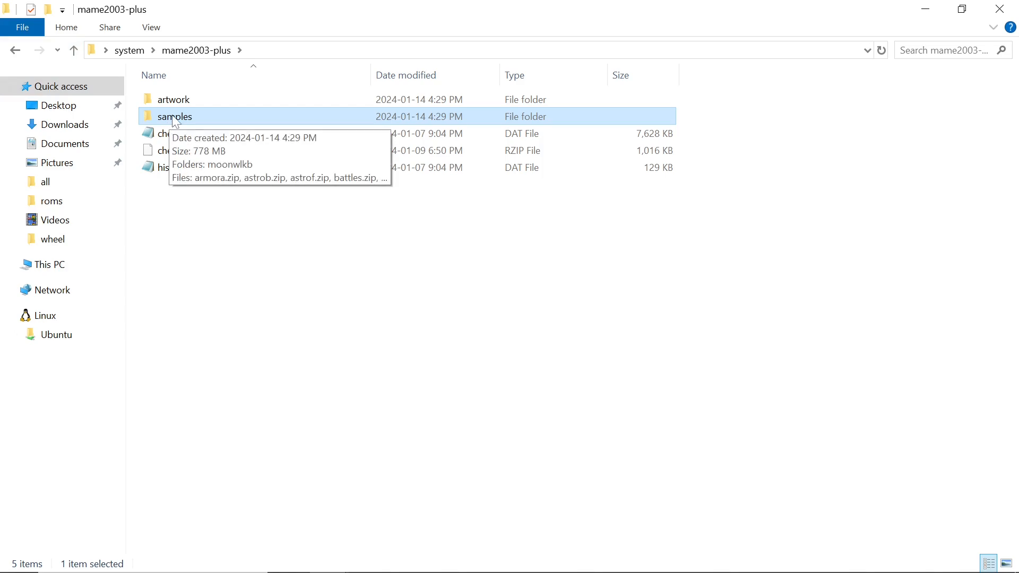
{"action": "right_click", "coordinate": [176, 121]}
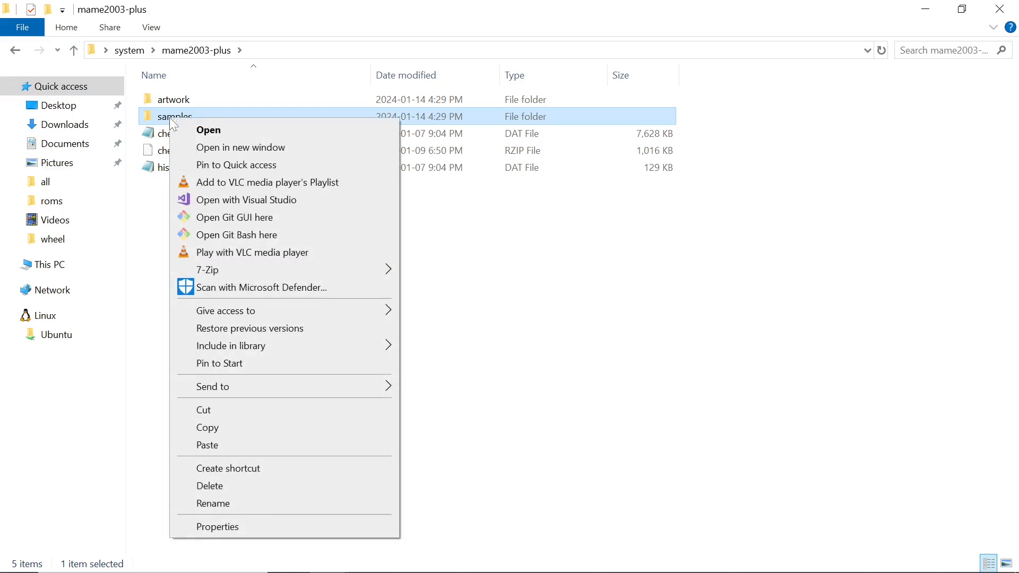
{"action": "left_click", "coordinate": [218, 428]}
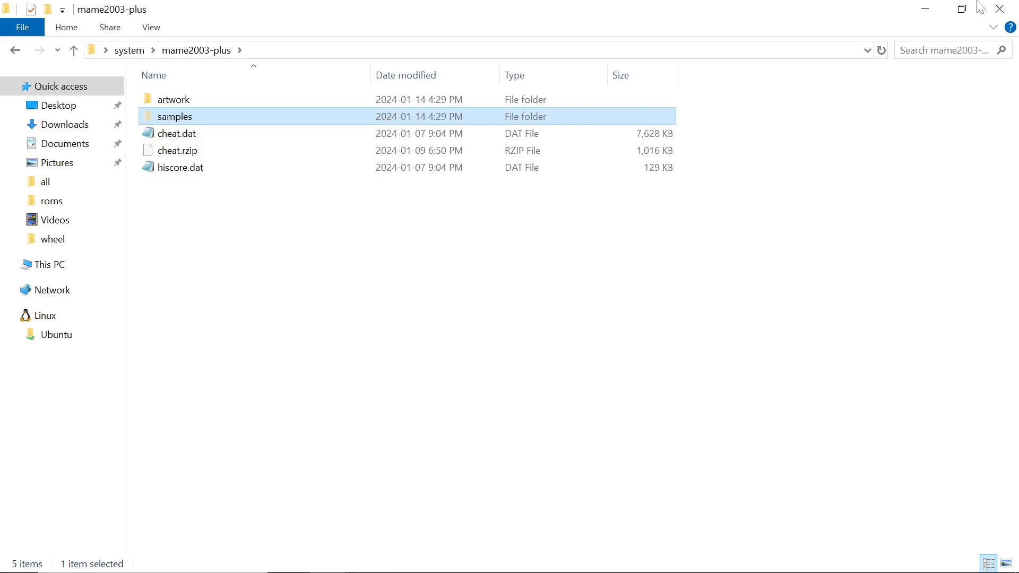
{"action": "left_click", "coordinate": [999, 9]}
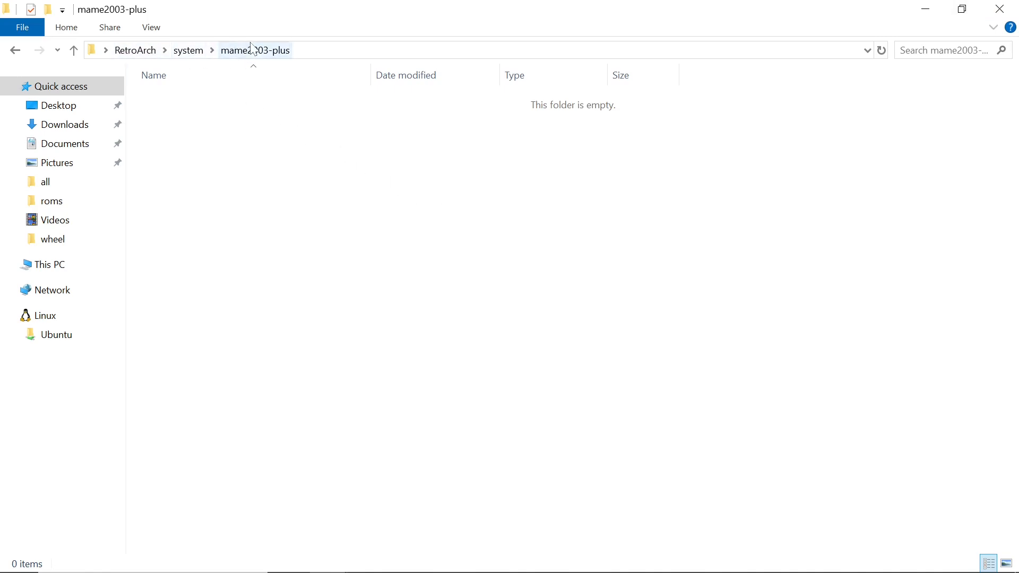
{"action": "right_click", "coordinate": [215, 176]}
{"action": "left_click", "coordinate": [280, 282]}
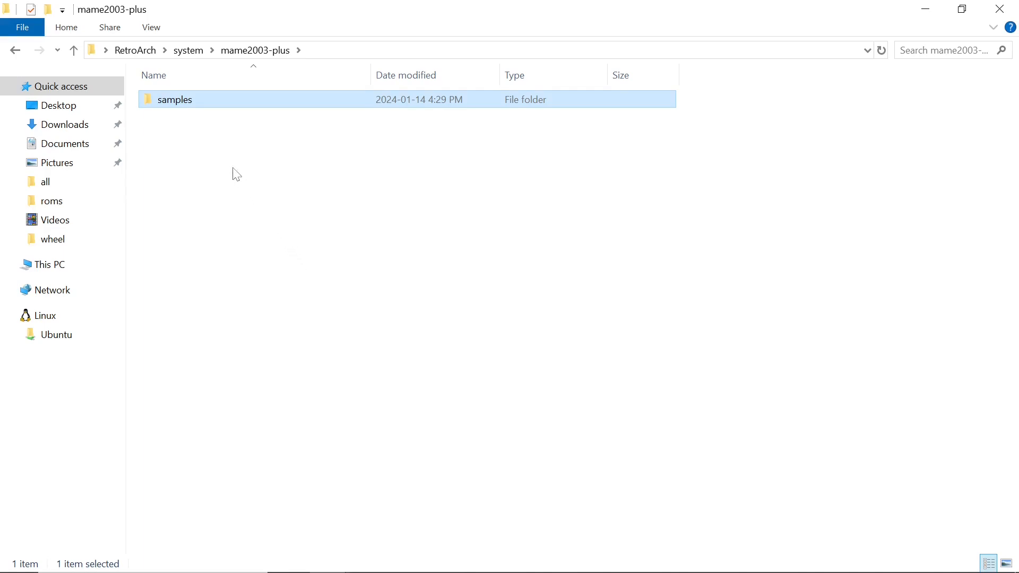
Step: Create a folder named fbneo inside RetroArch's roms folder
{"action": "left_click", "coordinate": [74, 50]}
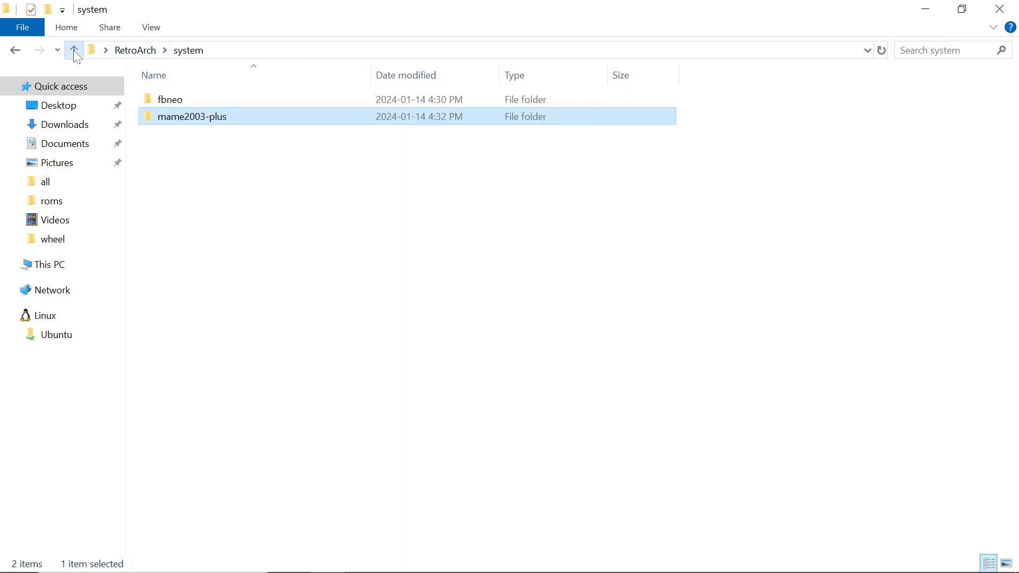
{"action": "left_click", "coordinate": [74, 51]}
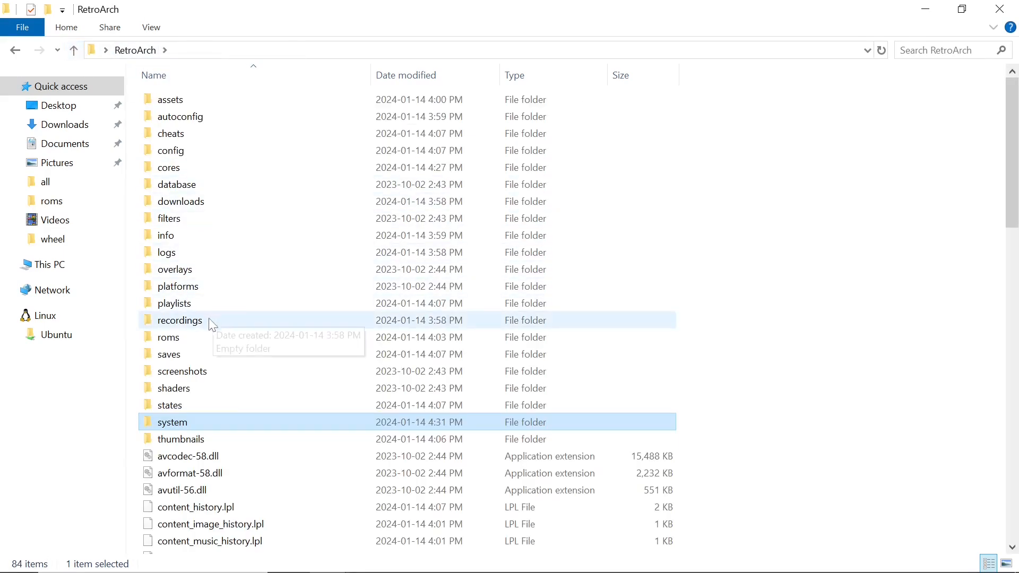
{"action": "double_click", "coordinate": [196, 339]}
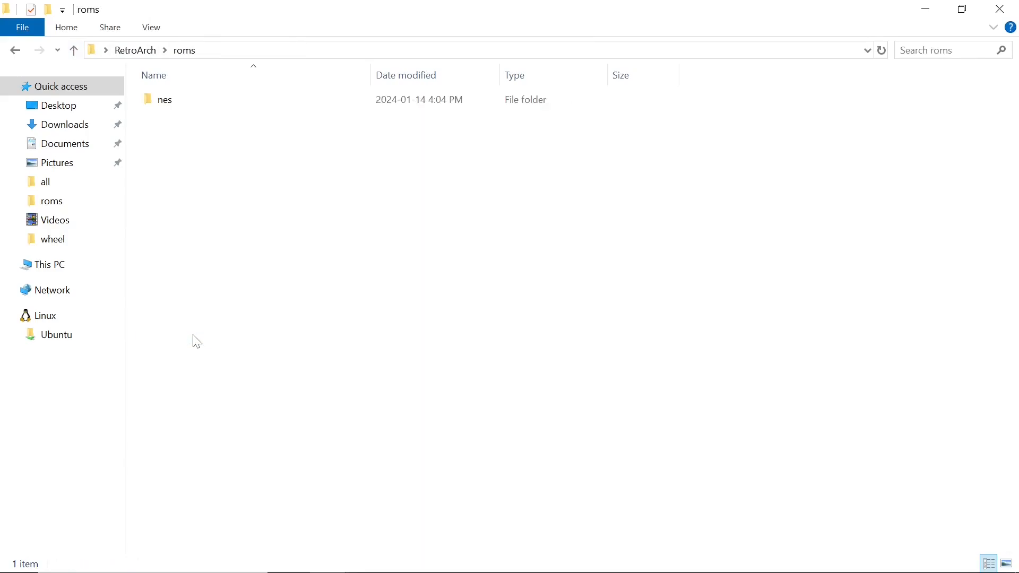
{"action": "right_click", "coordinate": [219, 218]}
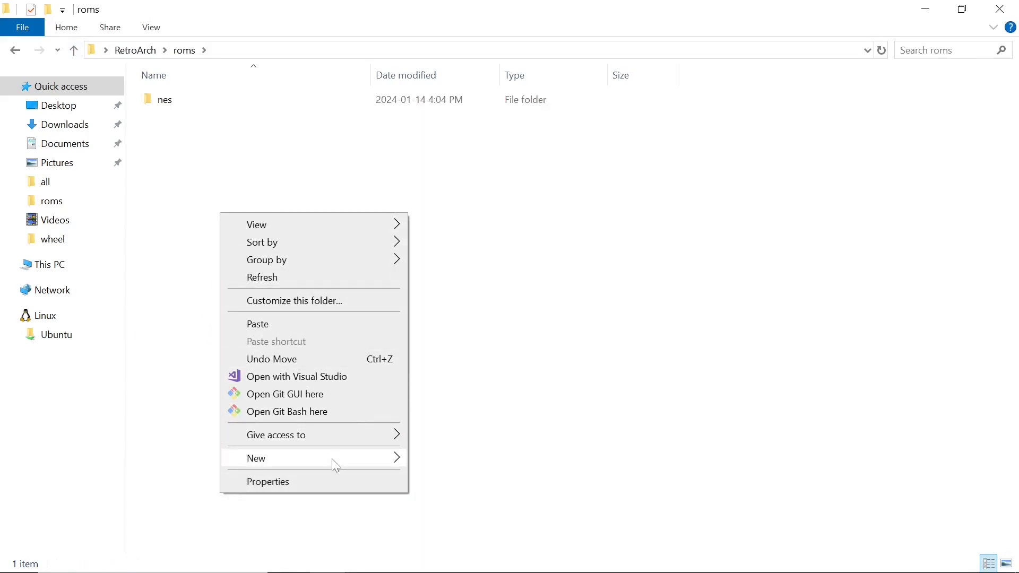
{"action": "mouse_move", "coordinate": [336, 465]}
{"action": "left_click", "coordinate": [443, 457]}
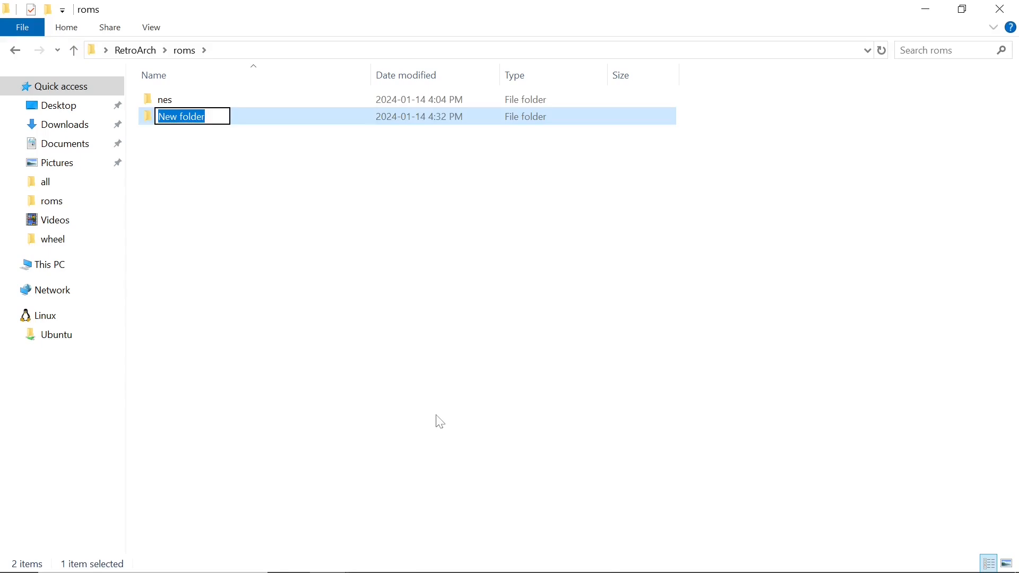
{"action": "type", "text": "fbneo"}
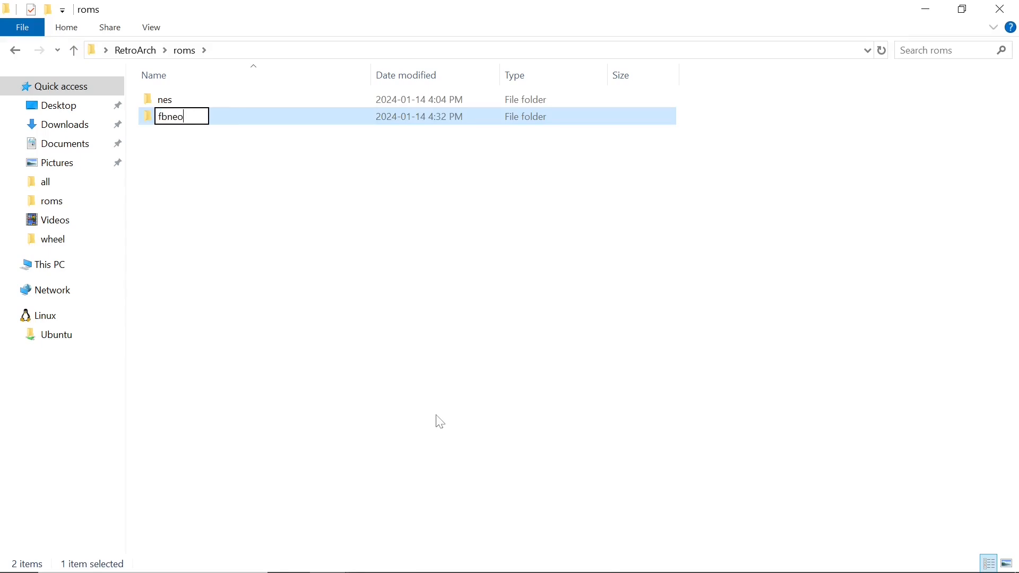
{"action": "key", "text": "Return"}
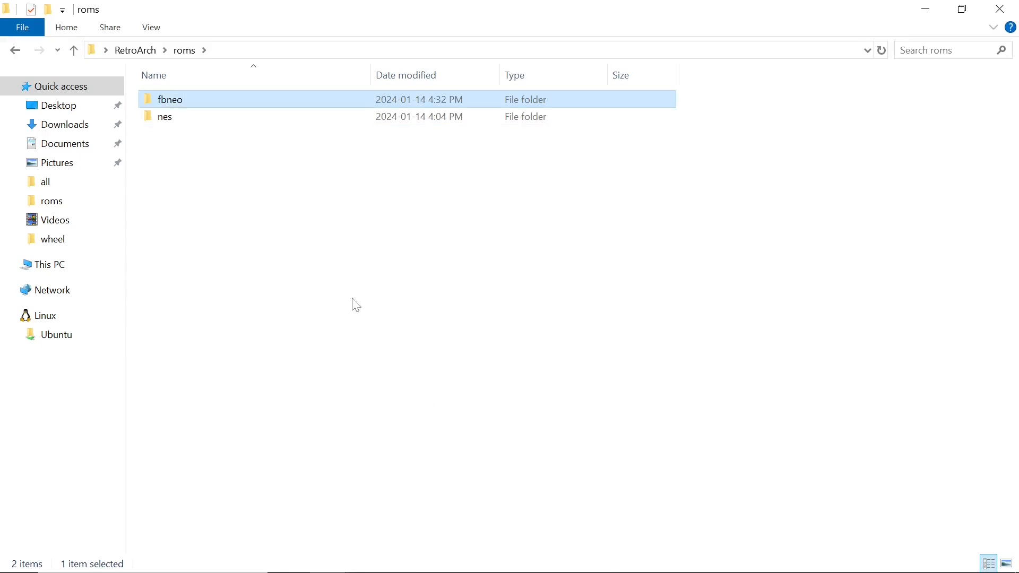
Step: Create a folder named mame2003-plus in RetroArch's roms folder, alongside fbneo and nes
{"action": "right_click", "coordinate": [217, 174]}
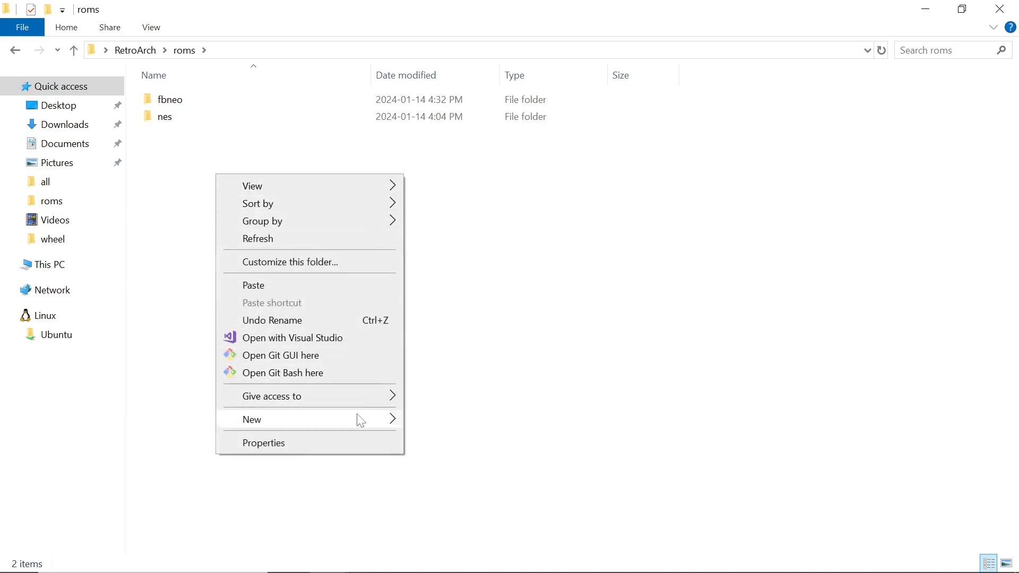
{"action": "mouse_move", "coordinate": [361, 421]}
{"action": "left_click", "coordinate": [443, 420]}
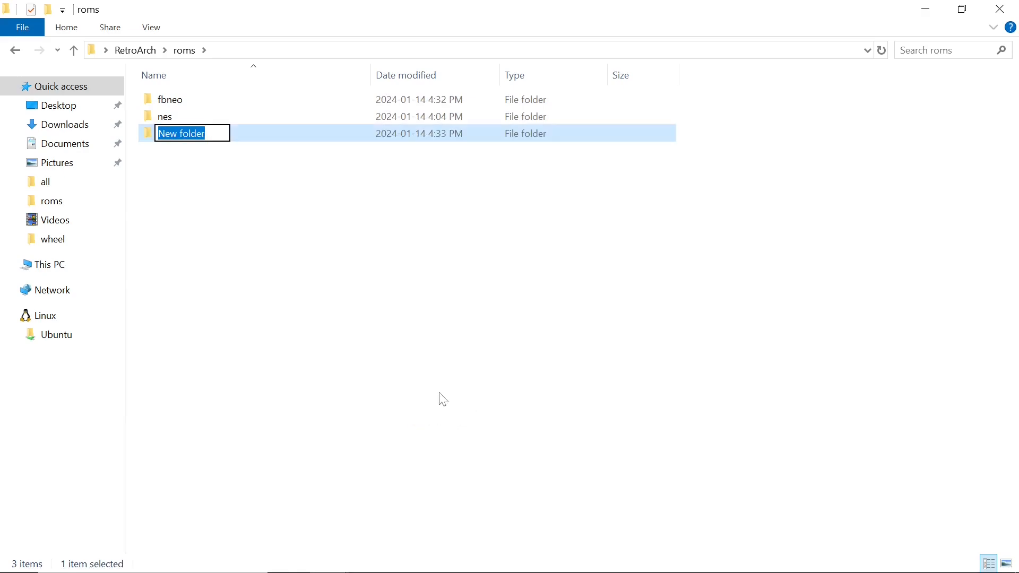
{"action": "type", "text": "mame"}
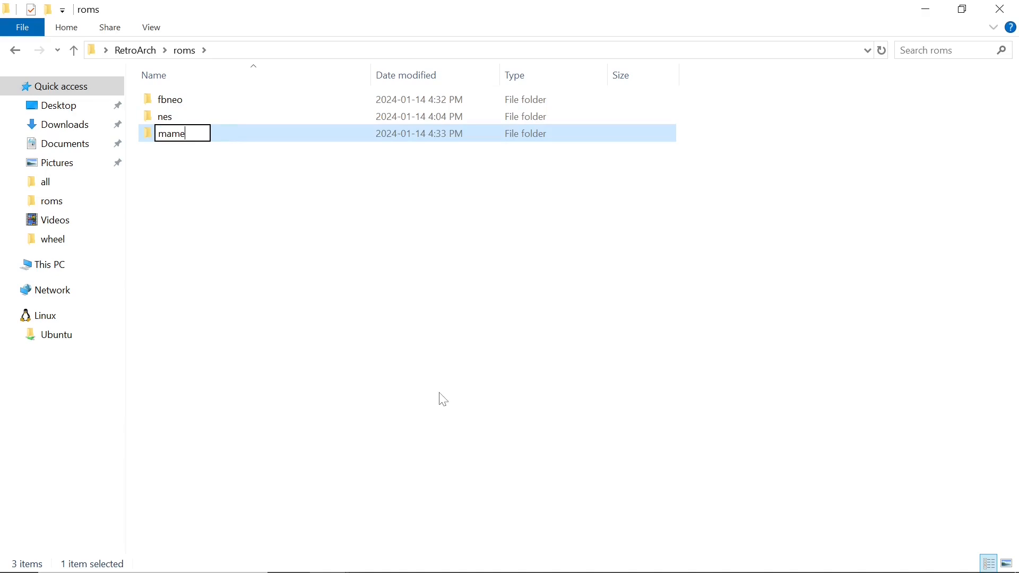
{"action": "type", "text": "2003-plus"}
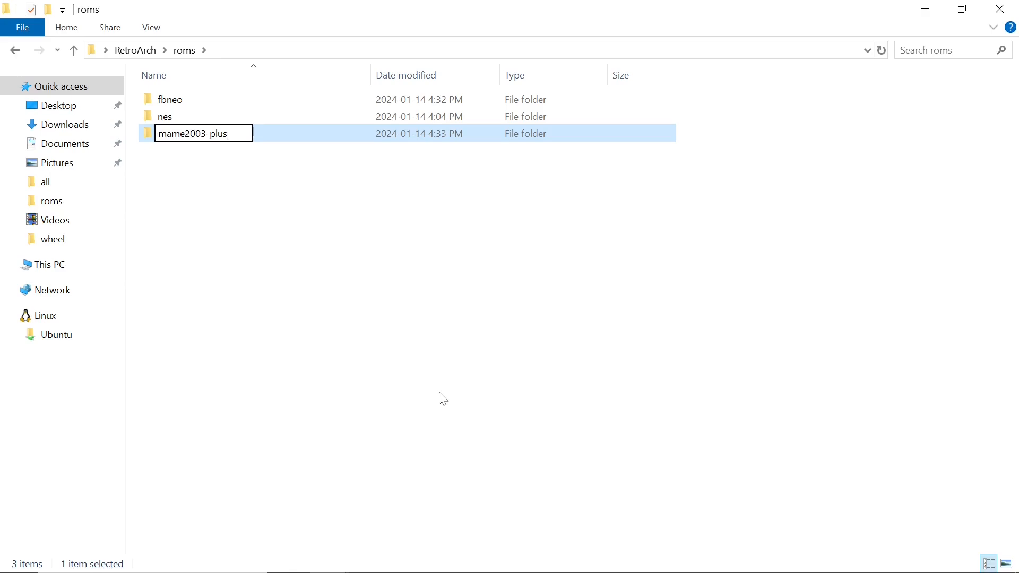
{"action": "key", "text": "Return"}
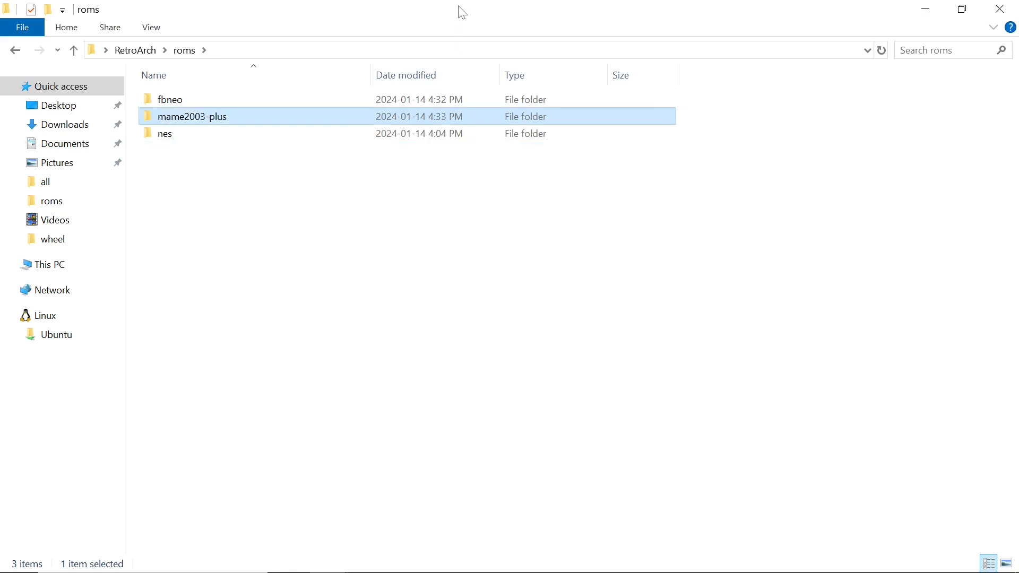
Step: Open the desktop's roms folder and look through its mame2003-plus and fbneo subfolders, returning to roms
{"action": "left_click", "coordinate": [927, 9]}
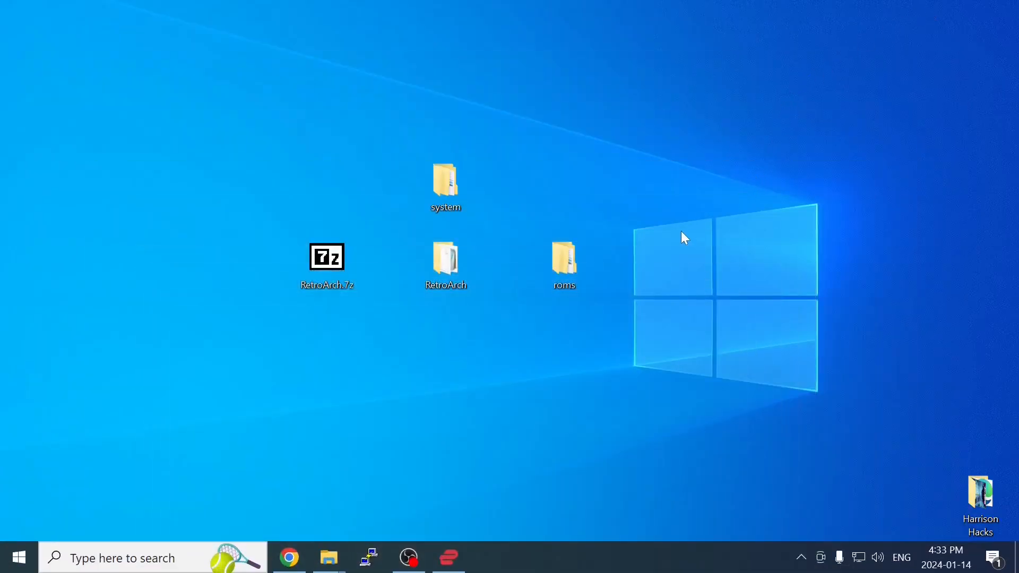
{"action": "double_click", "coordinate": [560, 258]}
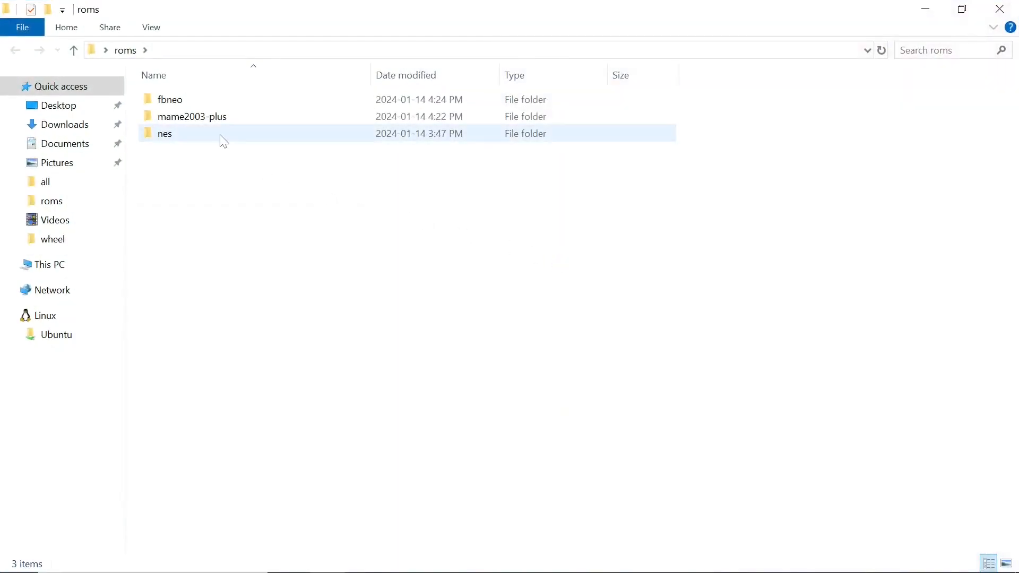
{"action": "double_click", "coordinate": [187, 117]}
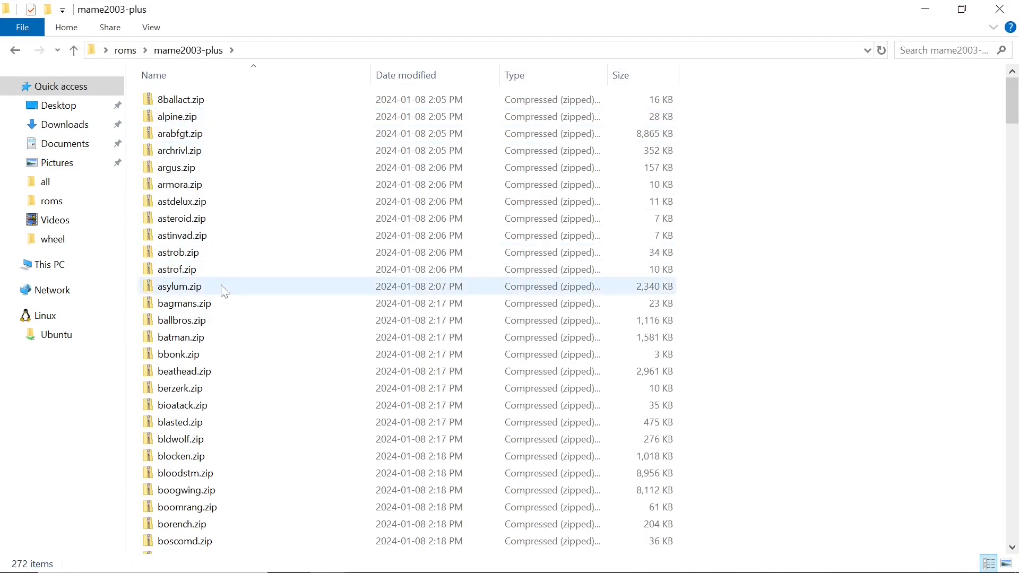
{"action": "left_click", "coordinate": [74, 50]}
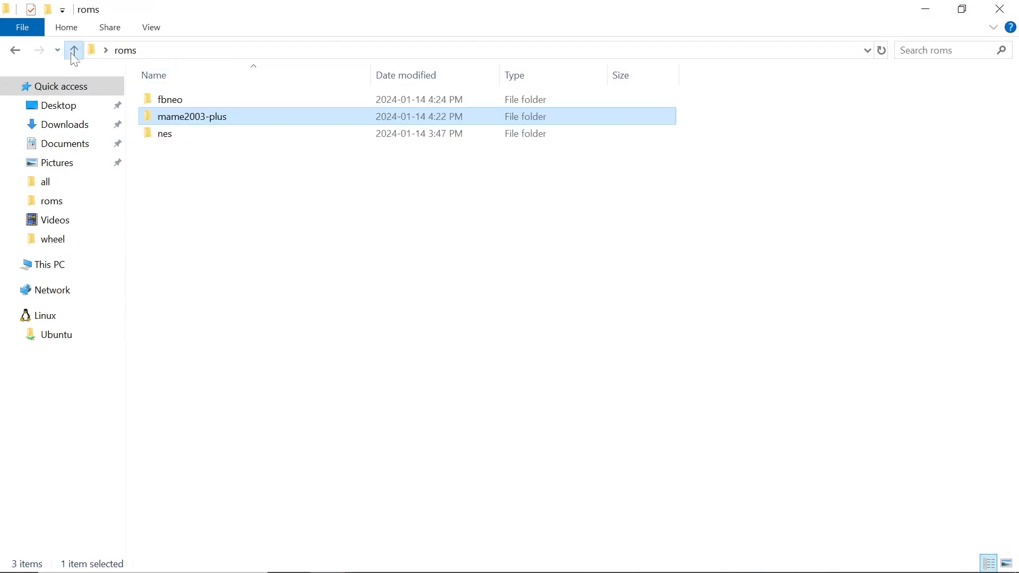
{"action": "double_click", "coordinate": [168, 102]}
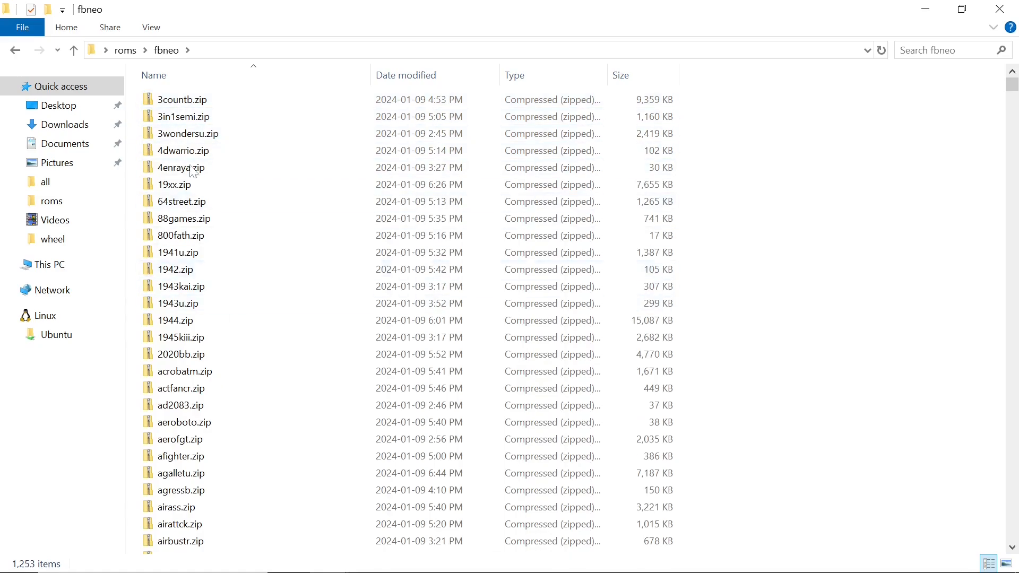
{"action": "left_click", "coordinate": [74, 53]}
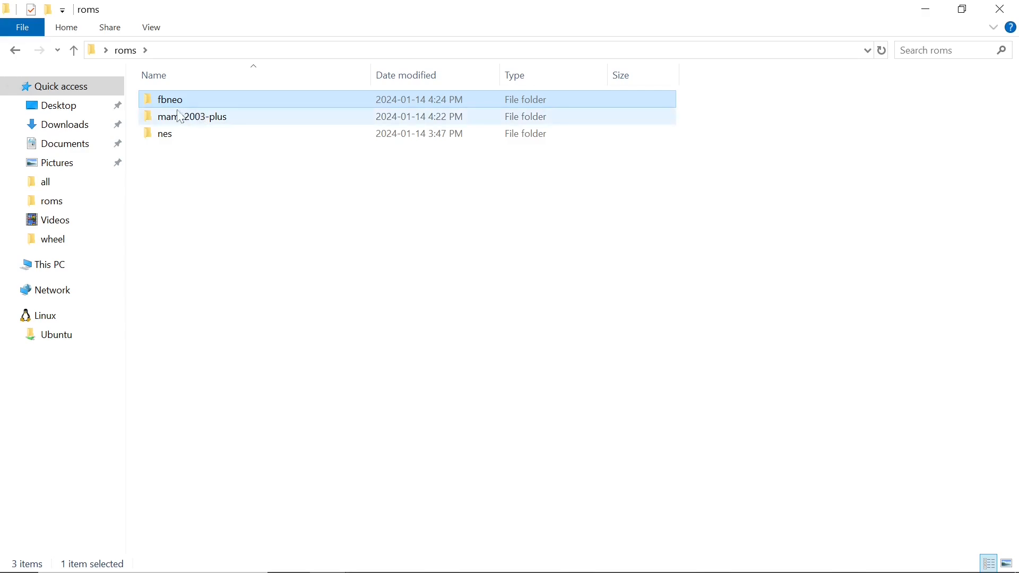
Step: Move the fbneo and mame2003-plus folders from the desktop's roms folder into RetroArch's roms folder, closing the source window
{"action": "left_click_drag", "start_coordinate": [135, 104], "coordinate": [193, 120]}
{"action": "right_click", "coordinate": [193, 119]}
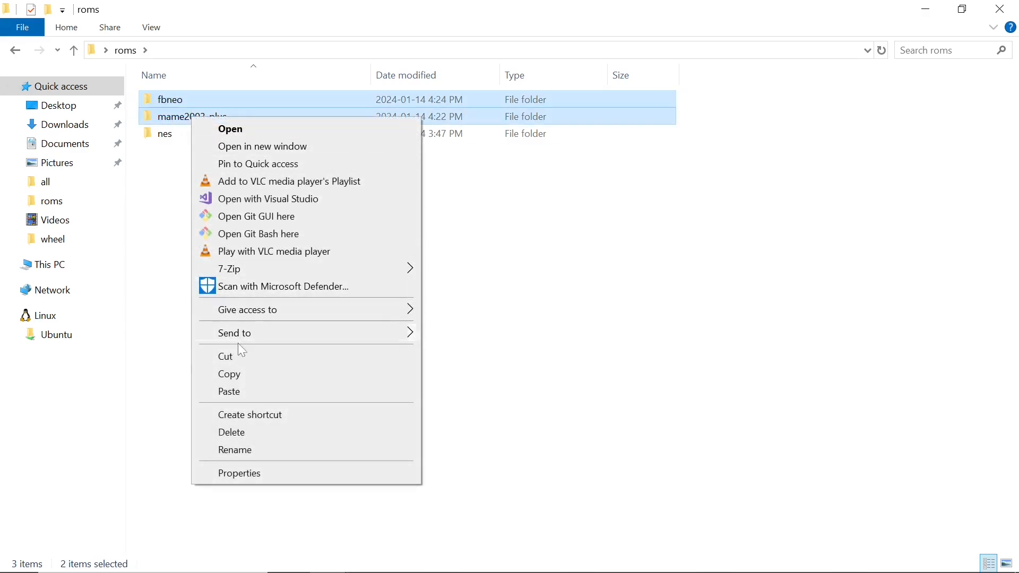
{"action": "left_click", "coordinate": [240, 359]}
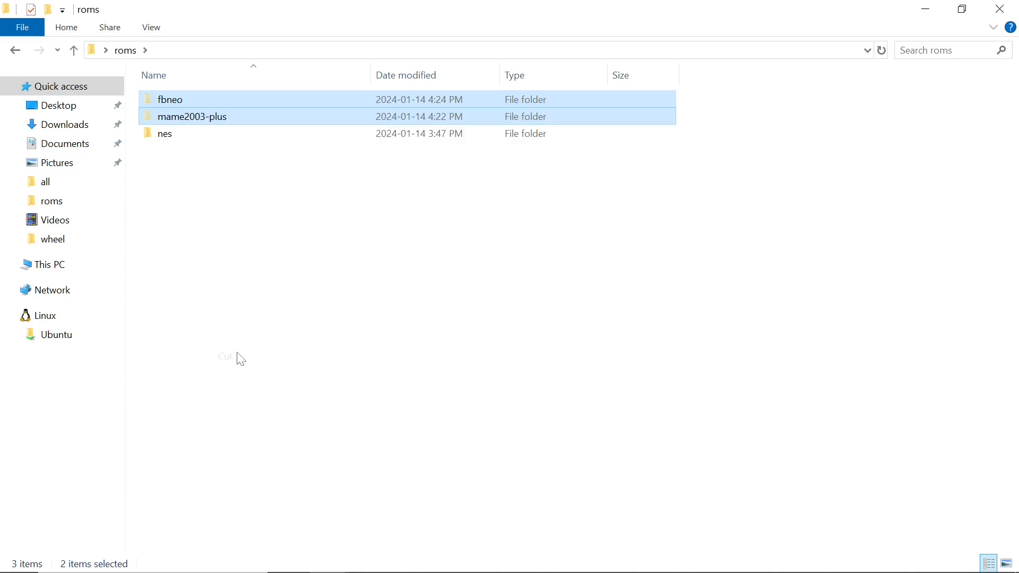
{"action": "left_click", "coordinate": [1001, 9]}
{"action": "mouse_move", "coordinate": [336, 567]}
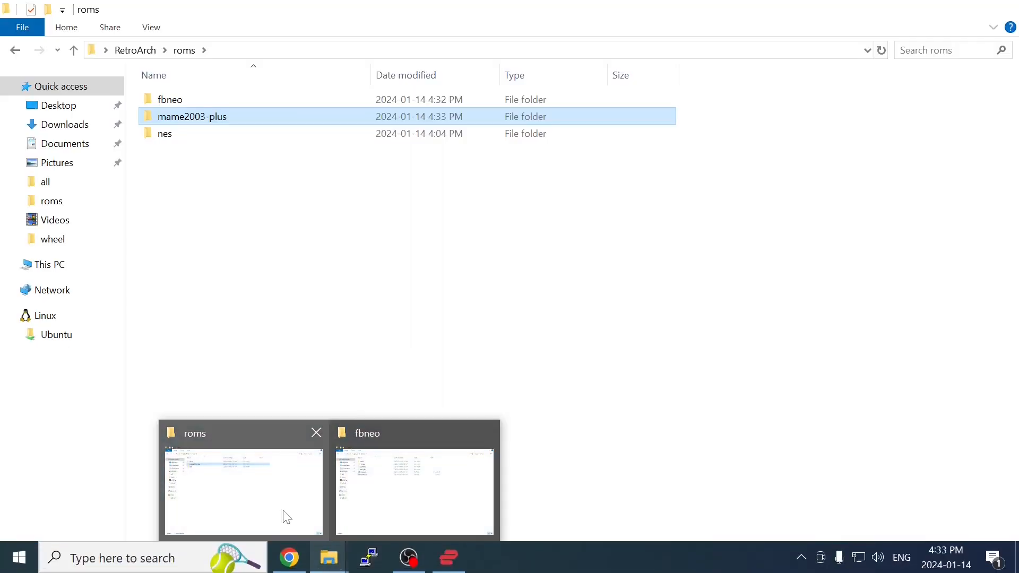
{"action": "left_click", "coordinate": [284, 516]}
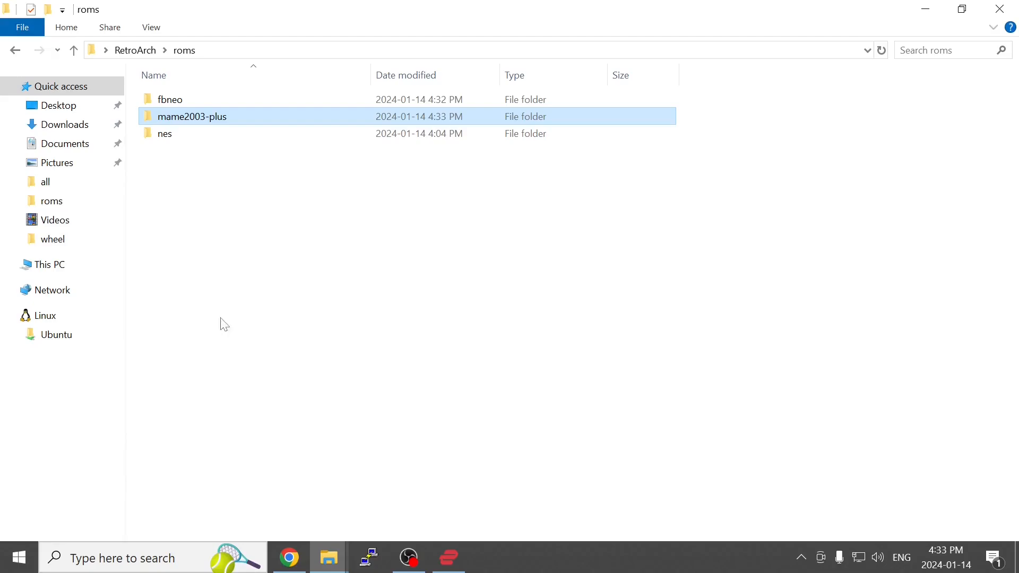
{"action": "right_click", "coordinate": [206, 232]}
{"action": "left_click", "coordinate": [243, 344]}
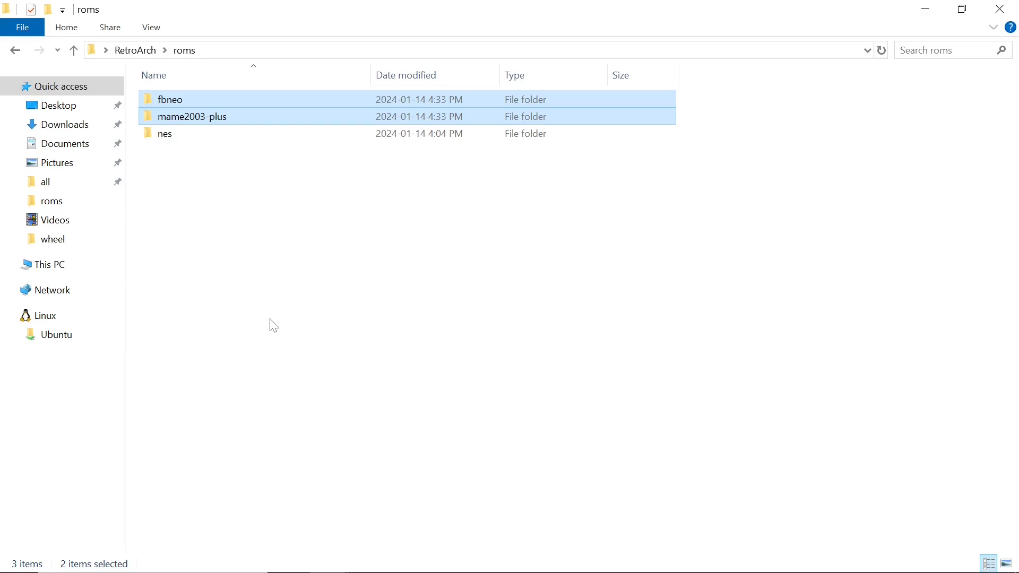
Step: Go back to the main RetroArch folder and launch RetroArch from it
{"action": "left_click", "coordinate": [135, 50]}
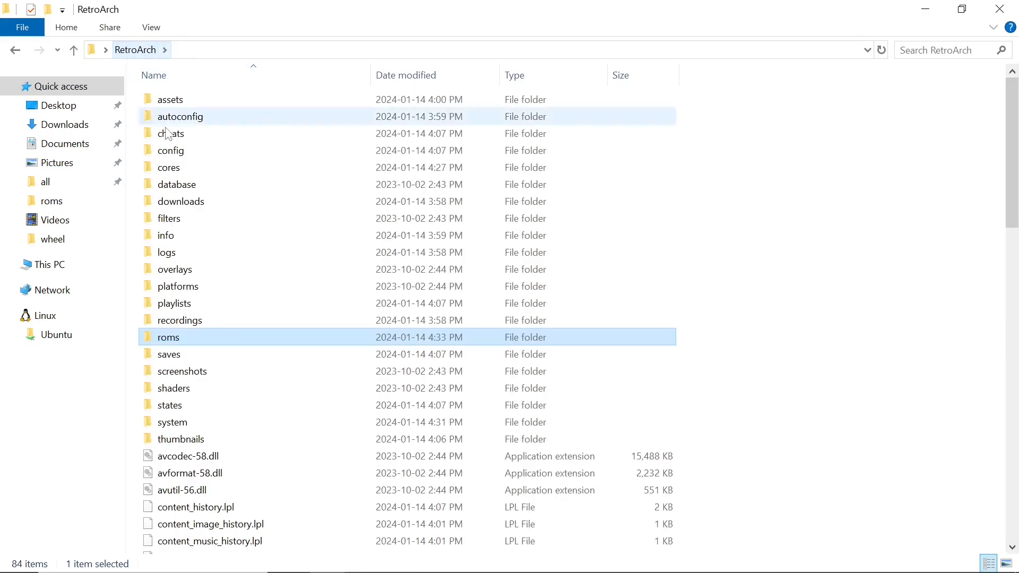
{"action": "scroll", "coordinate": [296, 405], "scroll_direction": "down", "scroll_amount": 14}
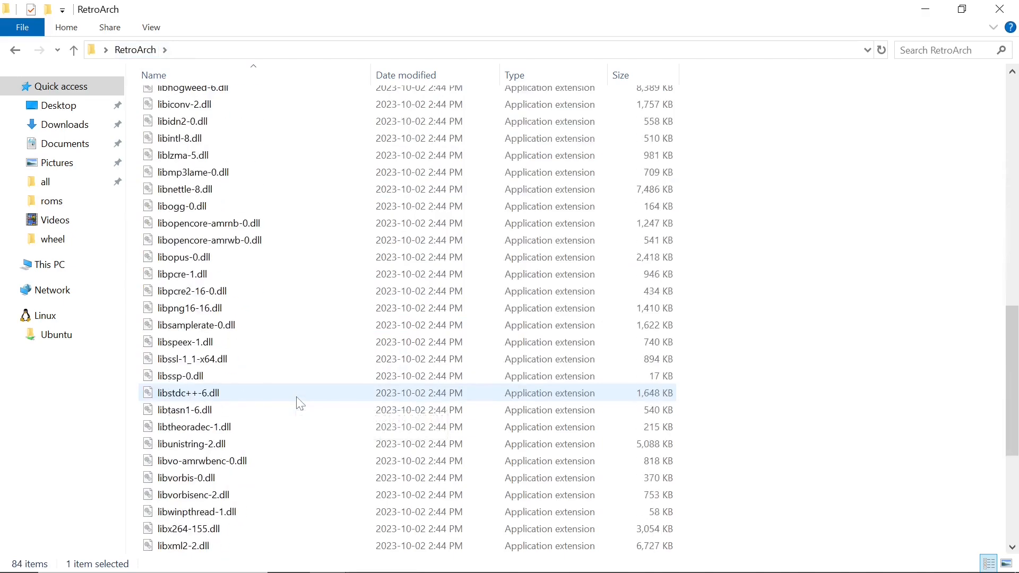
{"action": "scroll", "coordinate": [300, 405], "scroll_direction": "down", "scroll_amount": 5}
{"action": "double_click", "coordinate": [193, 461]}
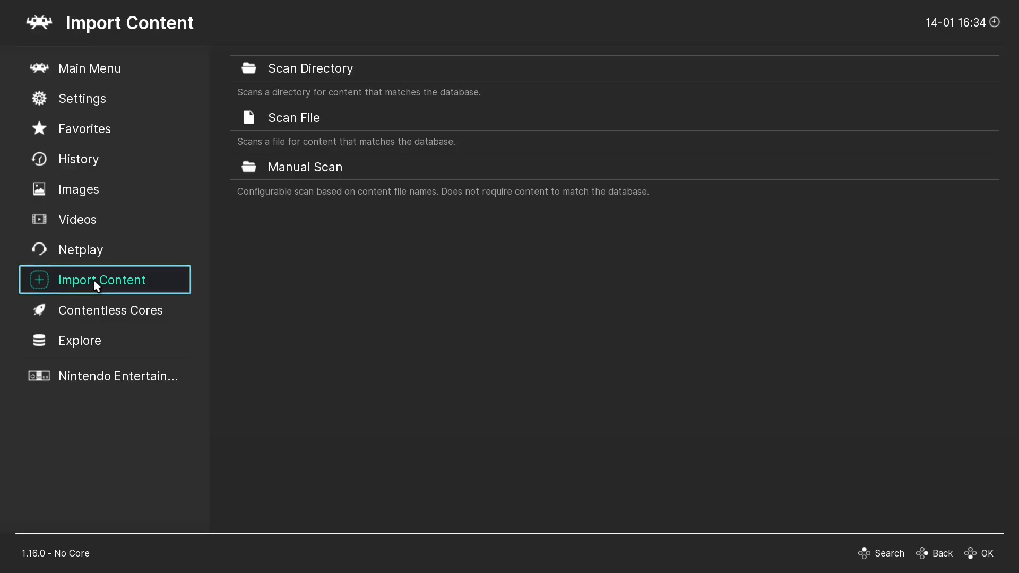
Step: Start a manual content scan from Import Content and set its content directory to RetroArch\roms\fbneo
{"action": "left_click", "coordinate": [93, 280]}
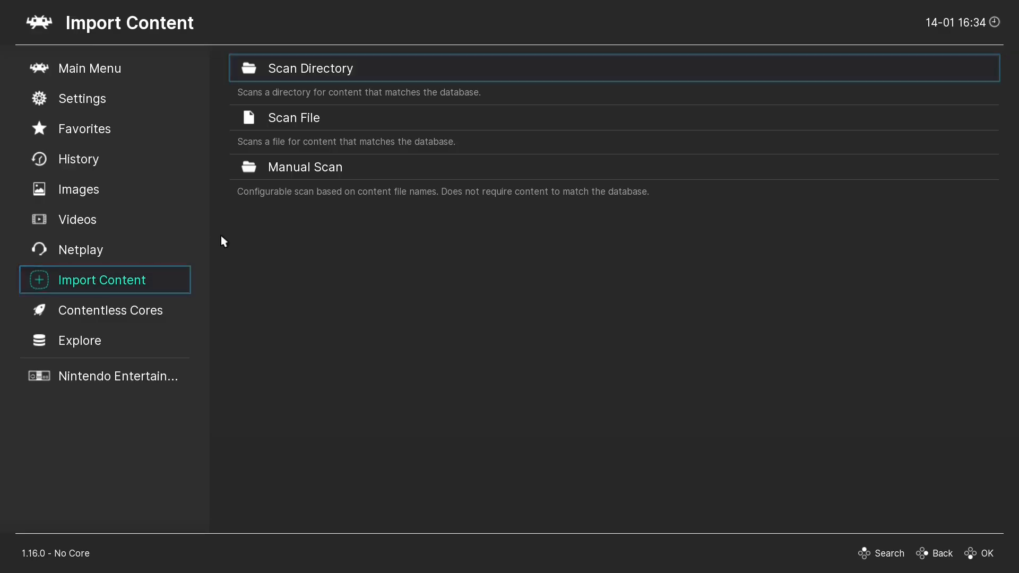
{"action": "left_click", "coordinate": [312, 170]}
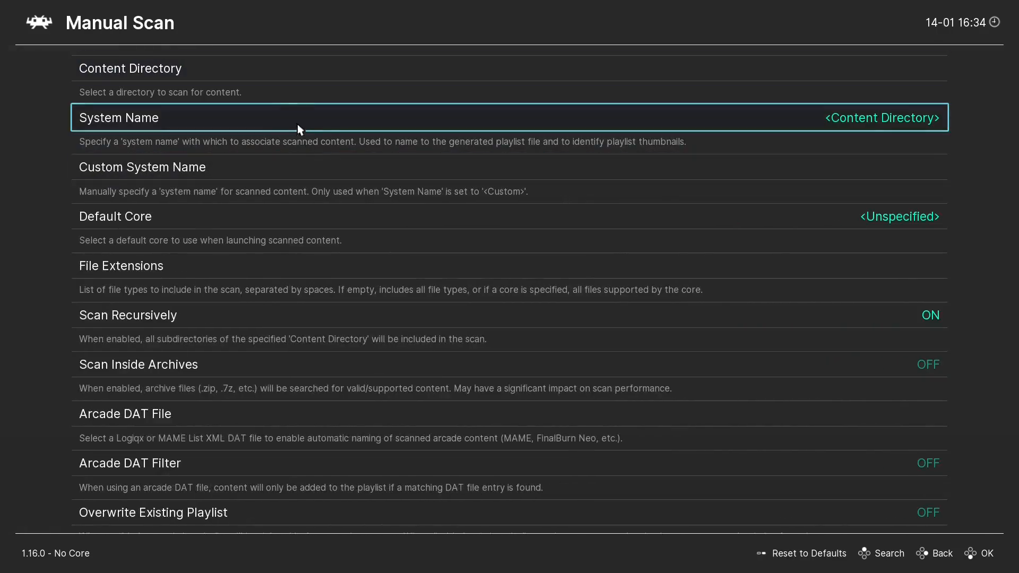
{"action": "left_click", "coordinate": [276, 77]}
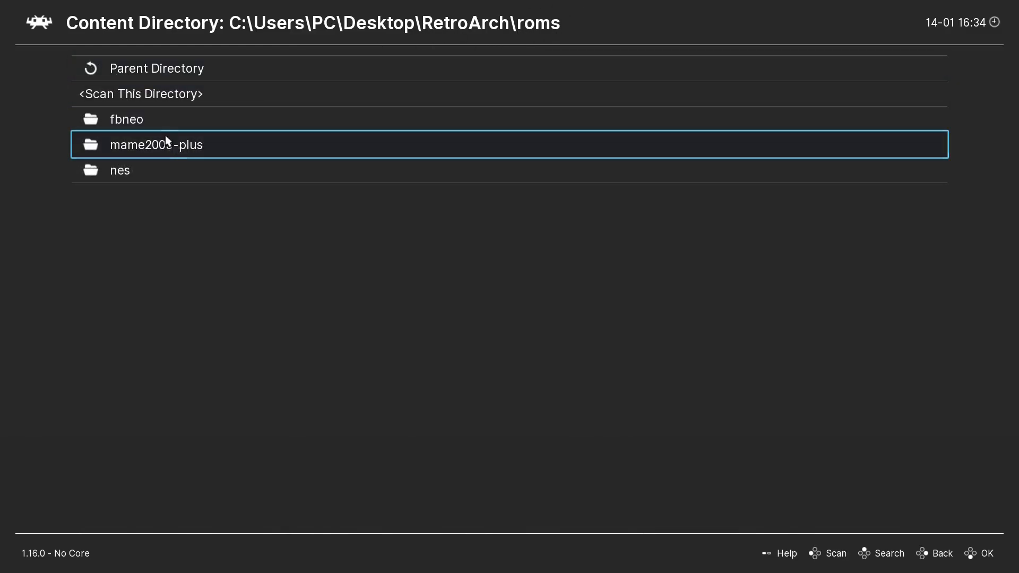
{"action": "left_click", "coordinate": [160, 121]}
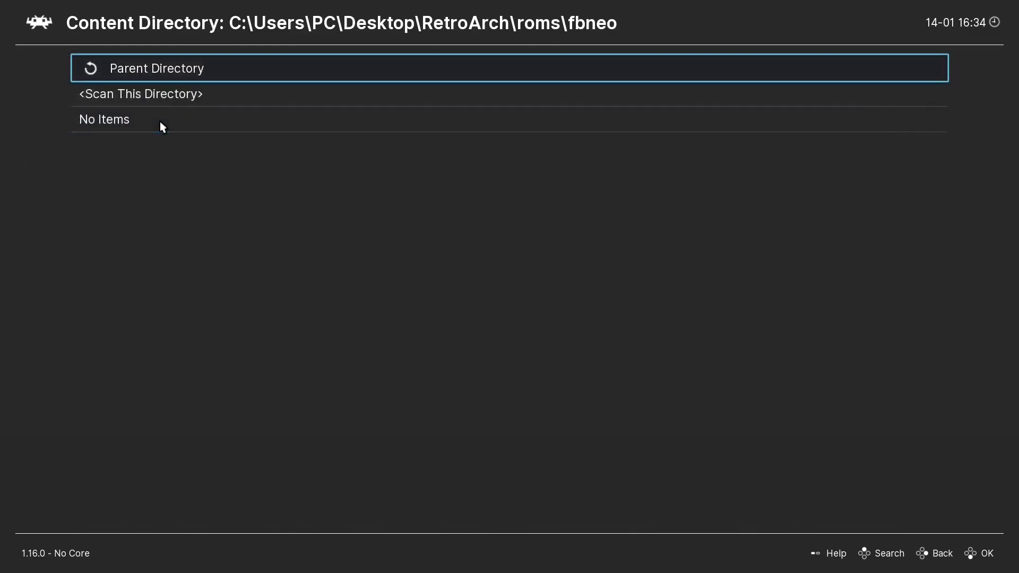
{"action": "left_click", "coordinate": [159, 93]}
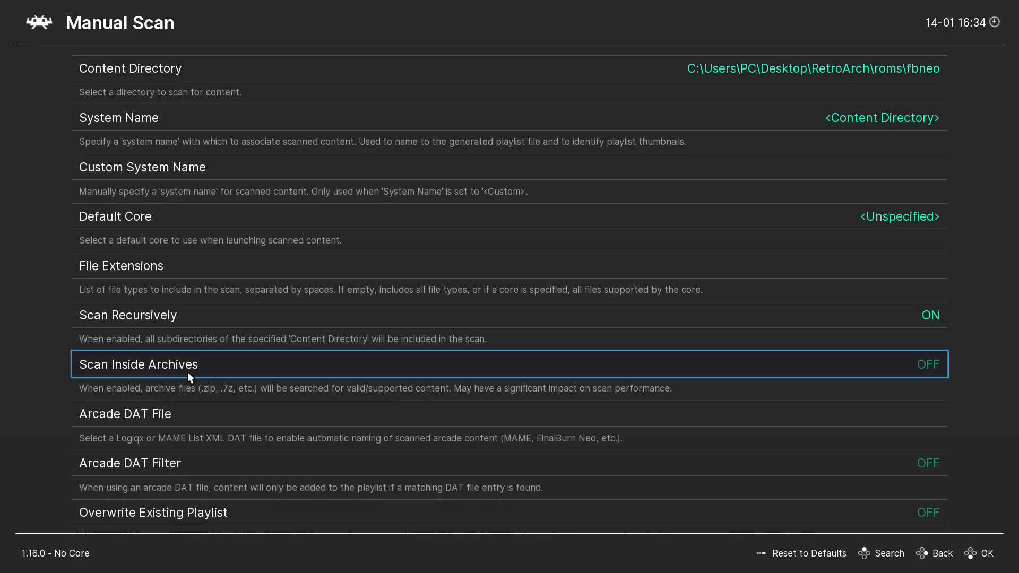
Step: Set the manual scan's system name to FBNeo - Arcade Games
{"action": "left_click", "coordinate": [237, 117]}
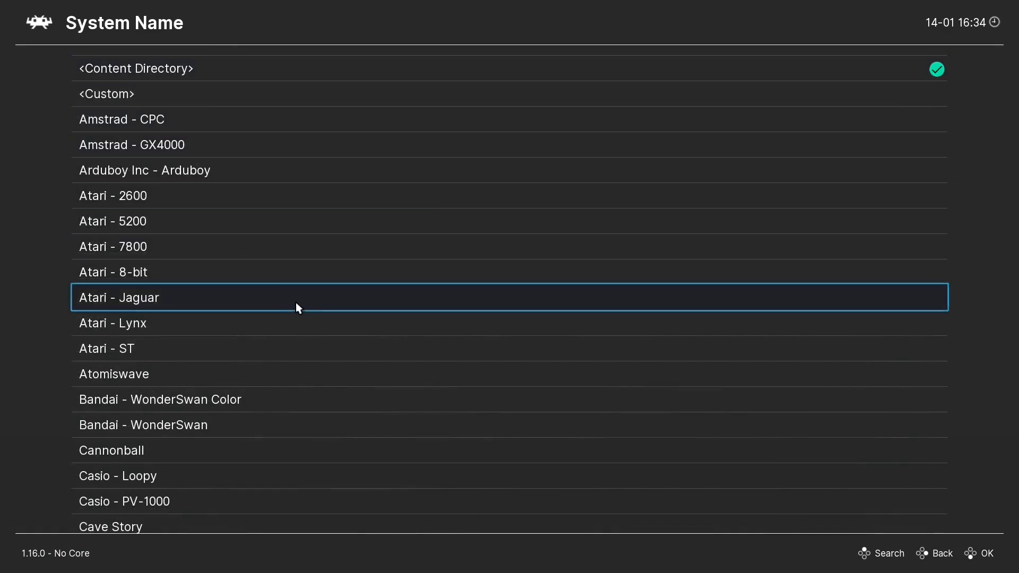
{"action": "scroll", "coordinate": [309, 316], "scroll_direction": "down", "scroll_amount": 4}
{"action": "scroll", "coordinate": [309, 315], "scroll_direction": "down", "scroll_amount": 15}
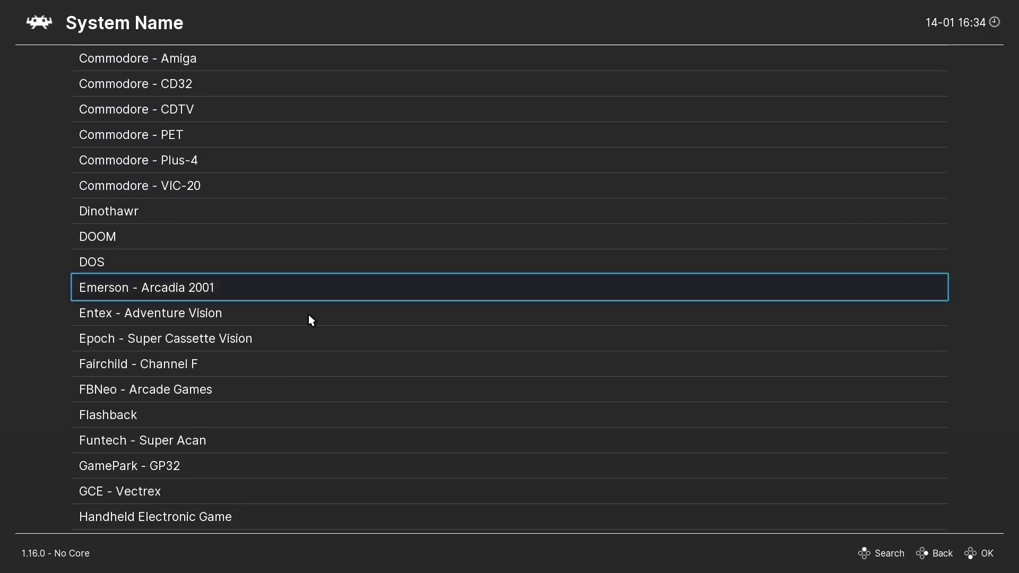
{"action": "left_click", "coordinate": [210, 398]}
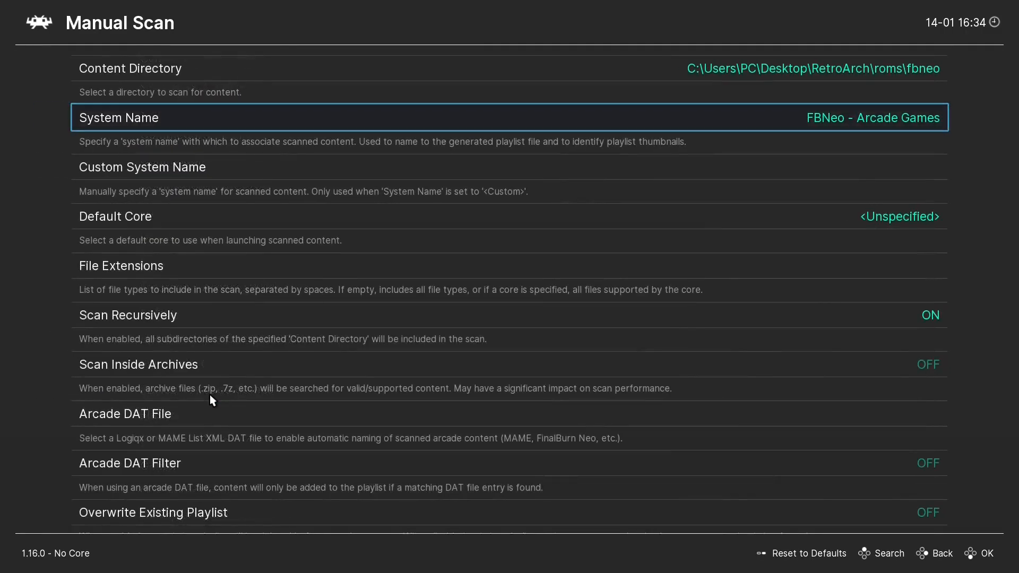
Step: Set the manual scan's default core to Arcade (FinalBurn Neo) and run the scan, returning to Import Content
{"action": "left_click", "coordinate": [248, 227]}
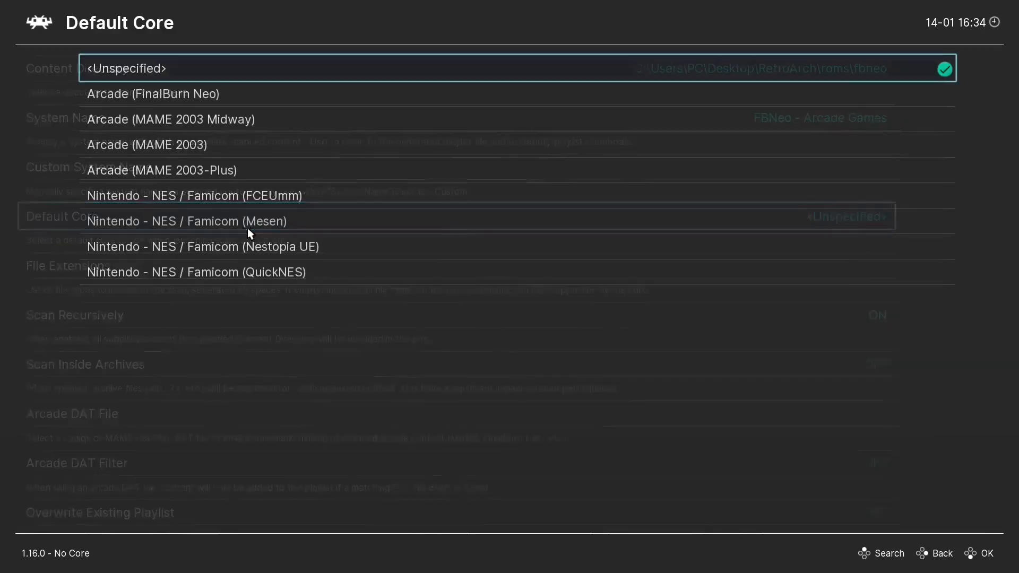
{"action": "left_click", "coordinate": [163, 94]}
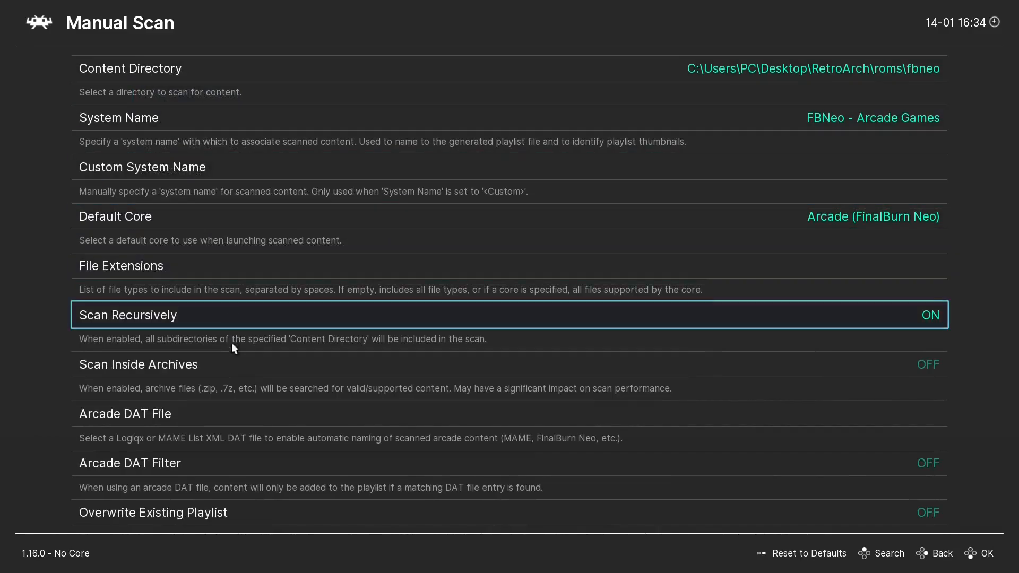
{"action": "scroll", "coordinate": [236, 370], "scroll_direction": "down", "scroll_amount": 3}
{"action": "left_click", "coordinate": [217, 484]}
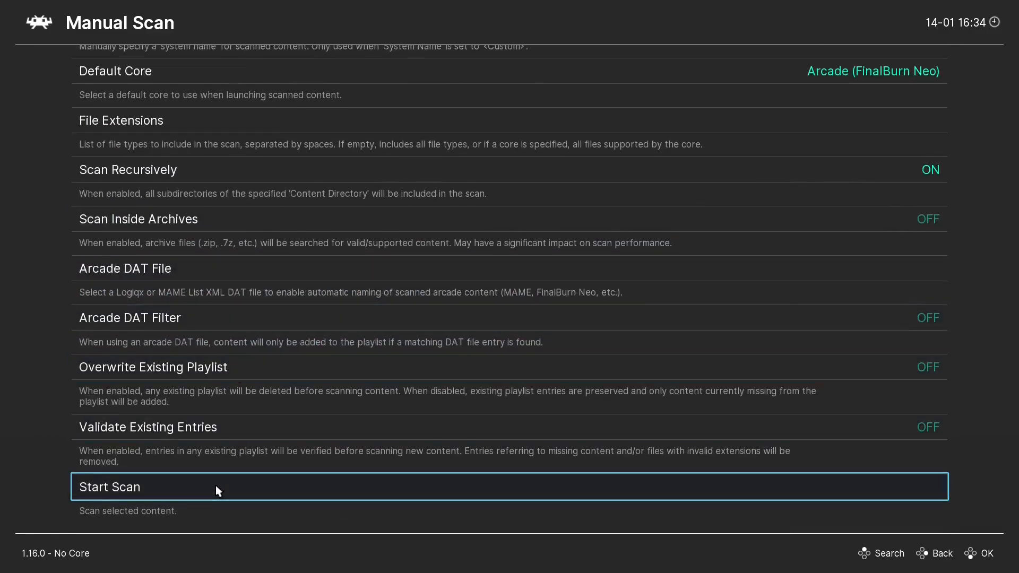
{"action": "right_click", "coordinate": [234, 365]}
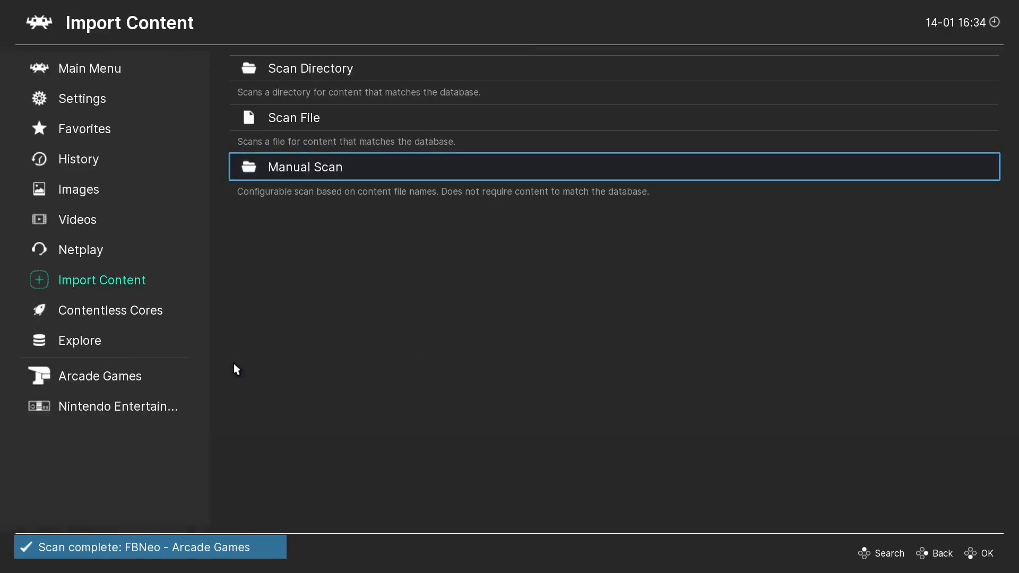
Step: Open the Arcade Games playlist and look over its scanned entries
{"action": "left_click", "coordinate": [117, 378]}
{"action": "mouse_move", "coordinate": [328, 366]}
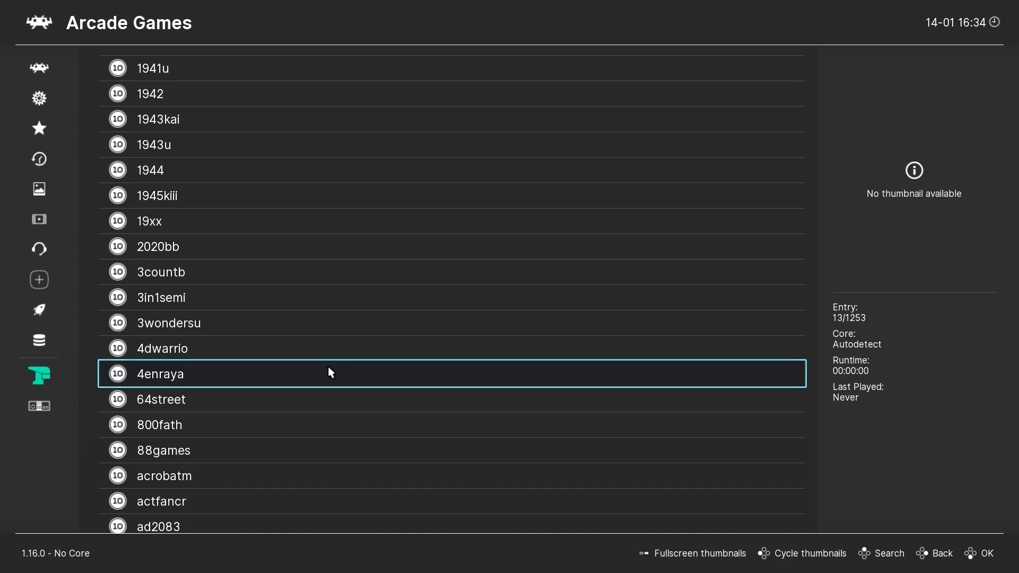
{"action": "mouse_move", "coordinate": [6, 383]}
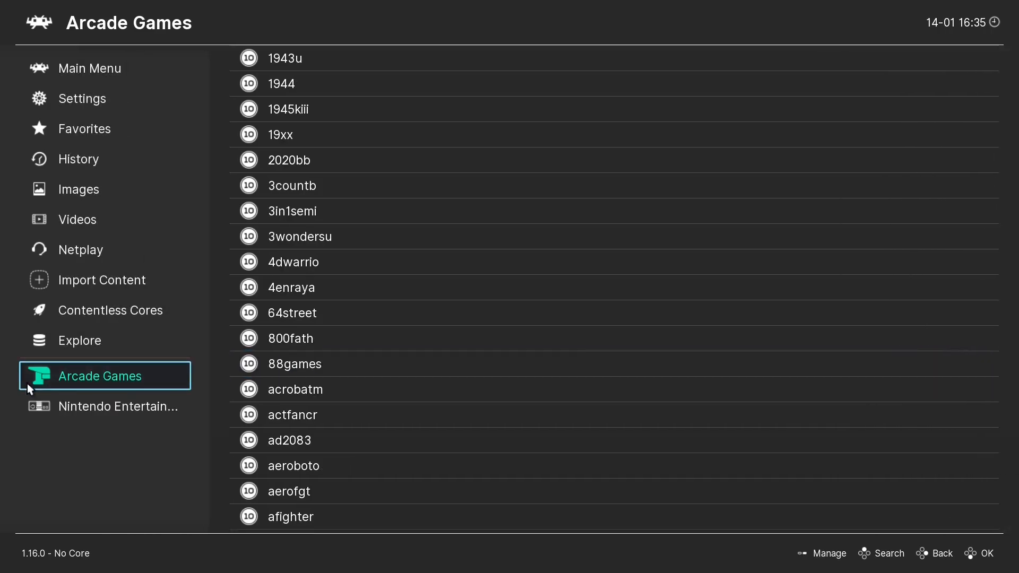
Step: Start another manual scan from Import Content and set its content directory to RetroArch\roms\mame2003-plus
{"action": "left_click", "coordinate": [110, 285]}
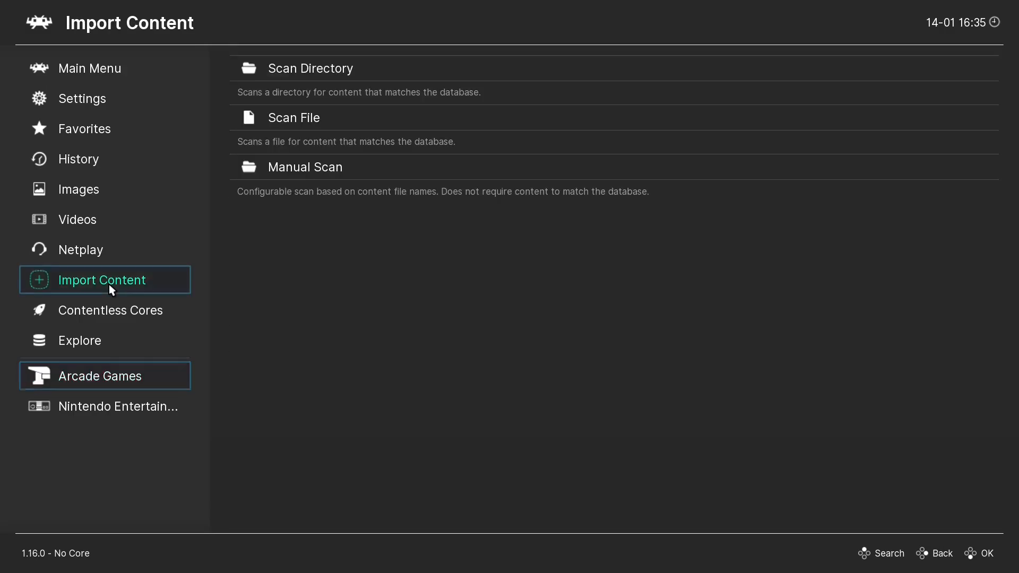
{"action": "left_click", "coordinate": [340, 170]}
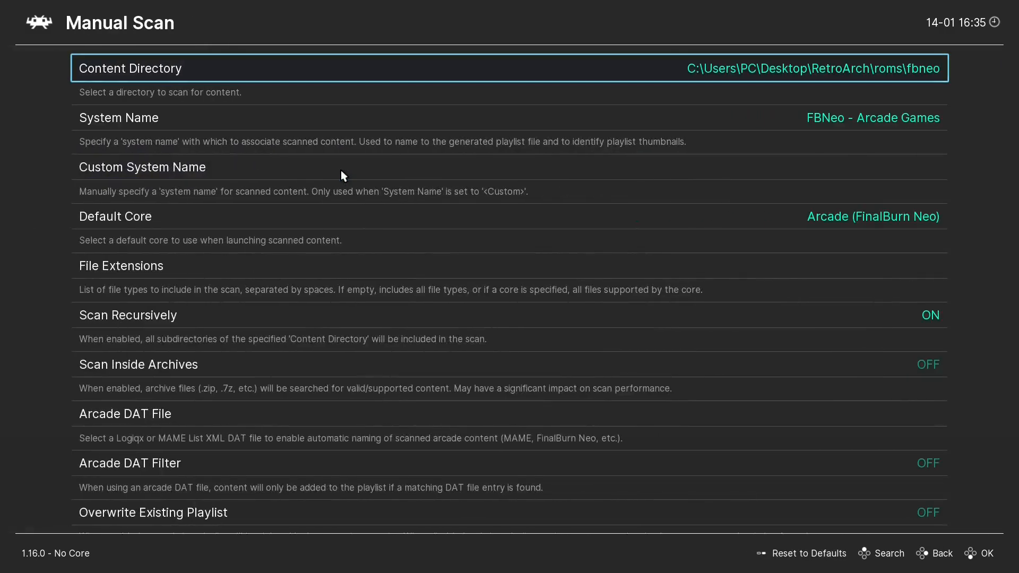
{"action": "left_click", "coordinate": [323, 75]}
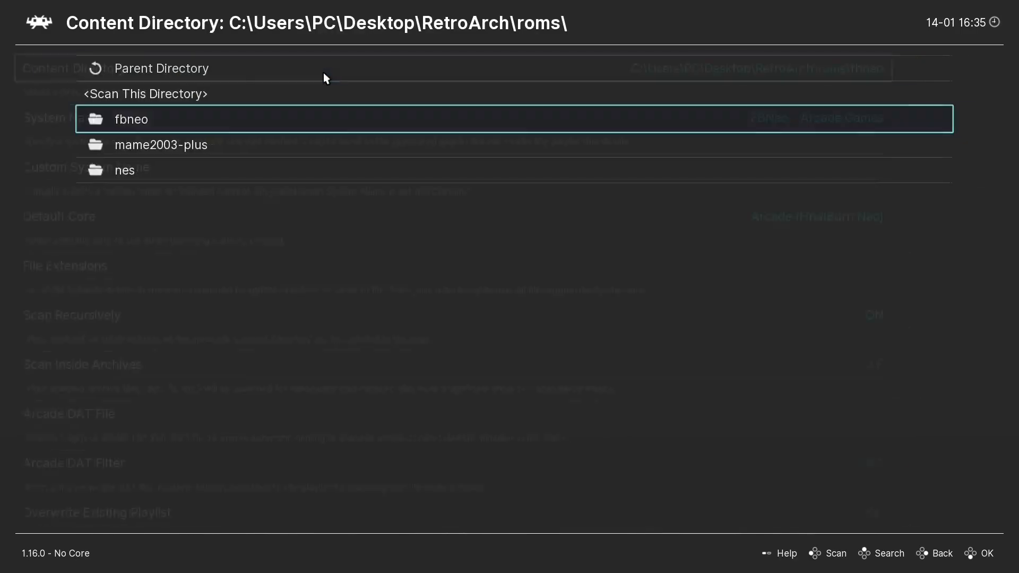
{"action": "left_click", "coordinate": [180, 149]}
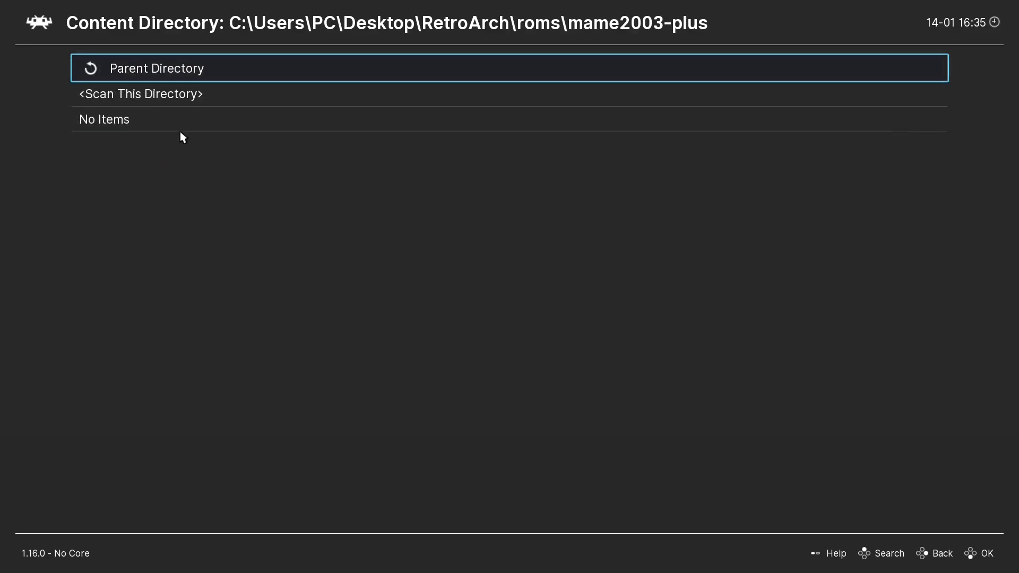
{"action": "left_click", "coordinate": [169, 97]}
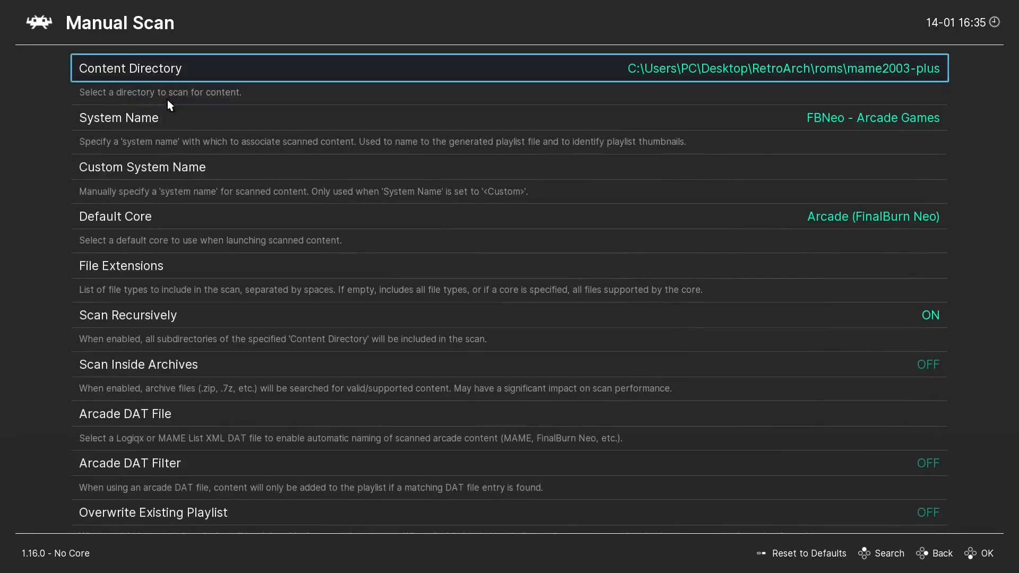
Step: Set the manual scan's system name to MAME 2003-Plus
{"action": "left_click", "coordinate": [169, 117]}
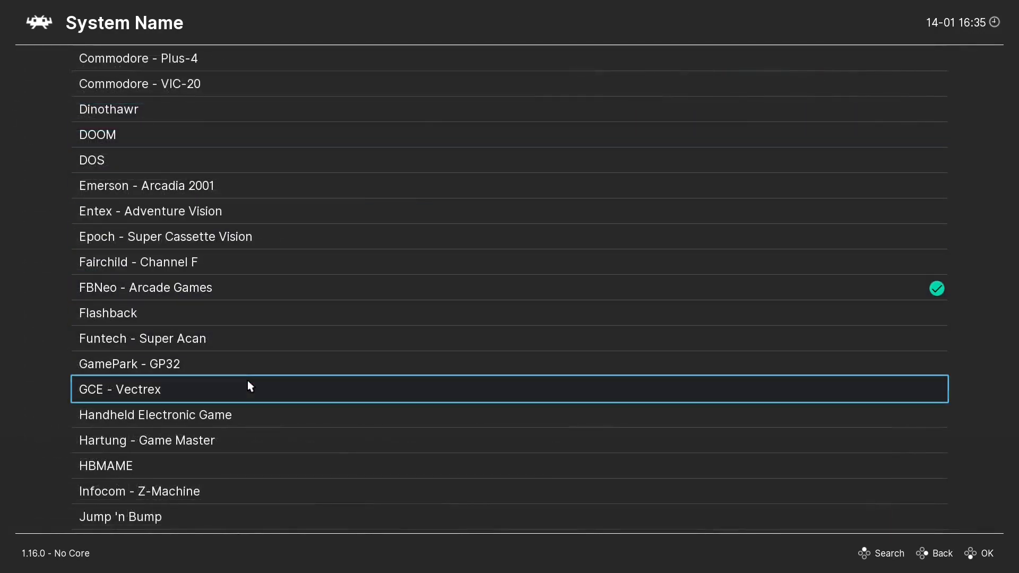
{"action": "scroll", "coordinate": [248, 382], "scroll_direction": "down", "scroll_amount": 3}
{"action": "scroll", "coordinate": [248, 379], "scroll_direction": "down", "scroll_amount": 3}
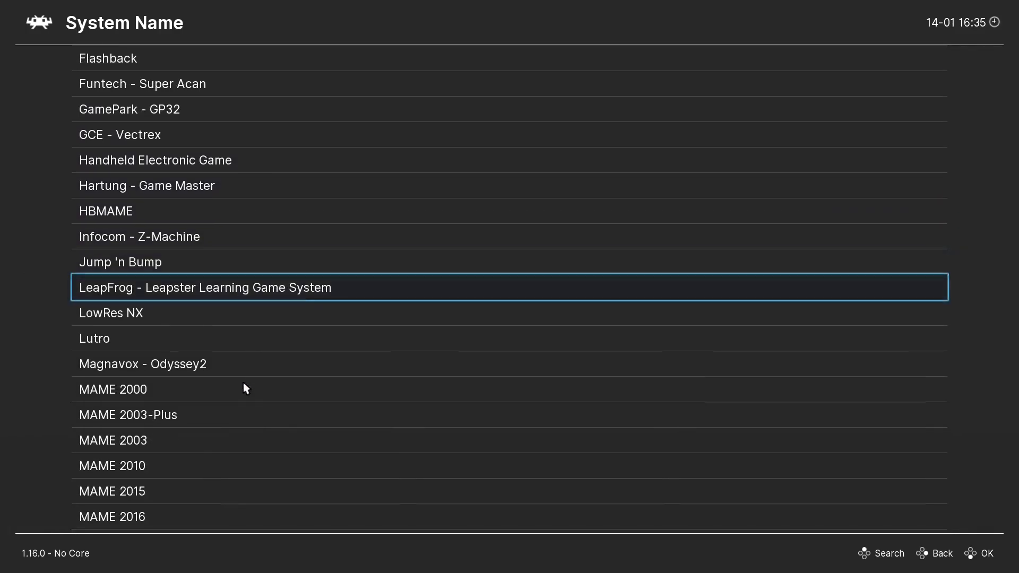
{"action": "left_click", "coordinate": [167, 416]}
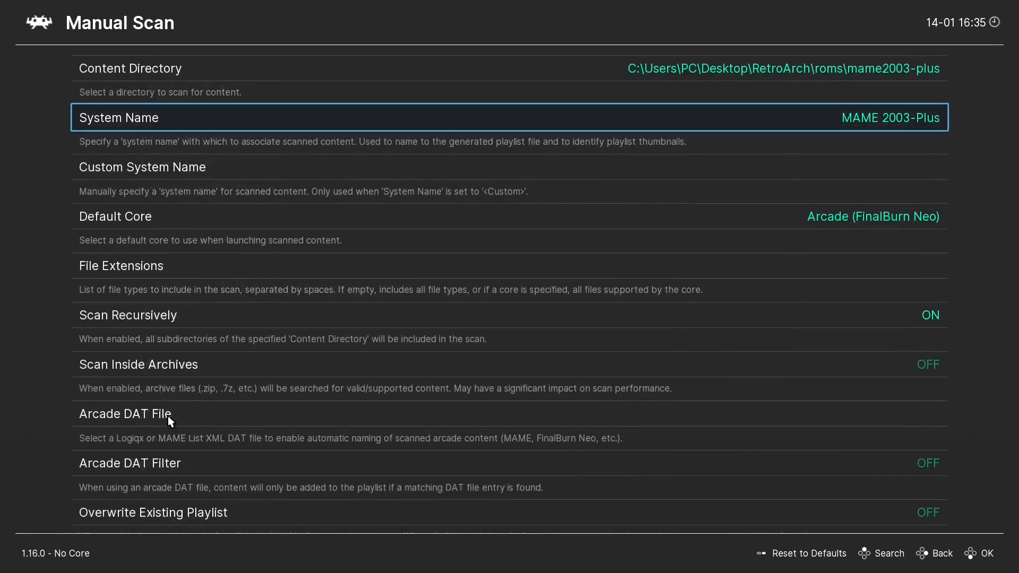
Step: Set the default core to Arcade (MAME 2003-Plus) and run the scan, returning to Import Content
{"action": "left_click", "coordinate": [201, 222]}
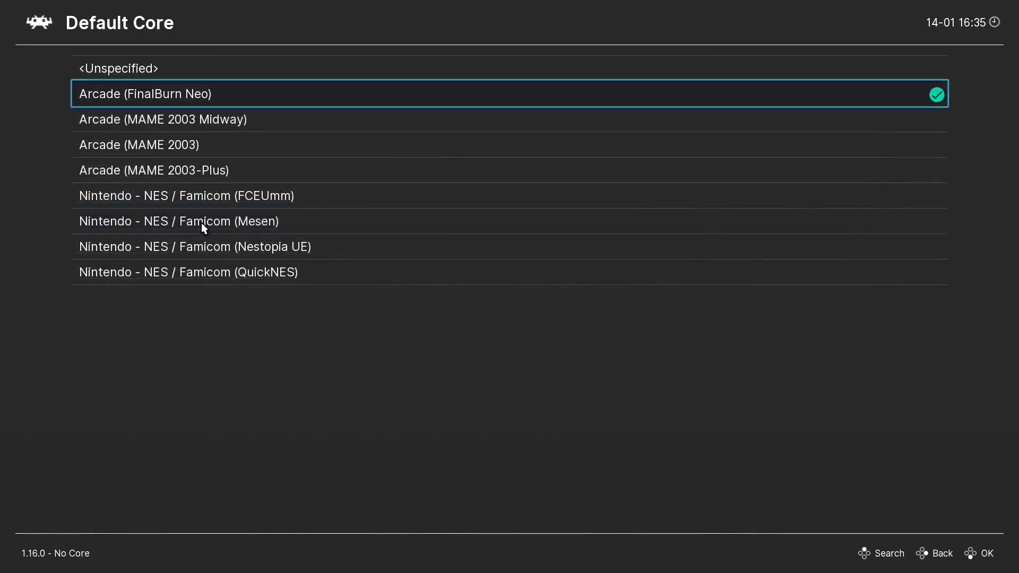
{"action": "left_click", "coordinate": [205, 176]}
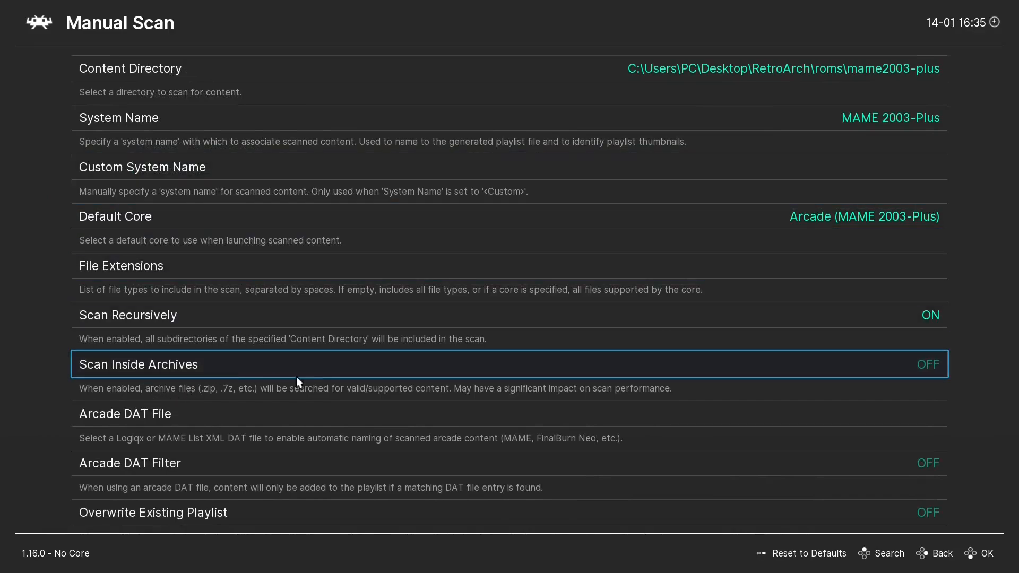
{"action": "scroll", "coordinate": [319, 374], "scroll_direction": "down", "scroll_amount": 3}
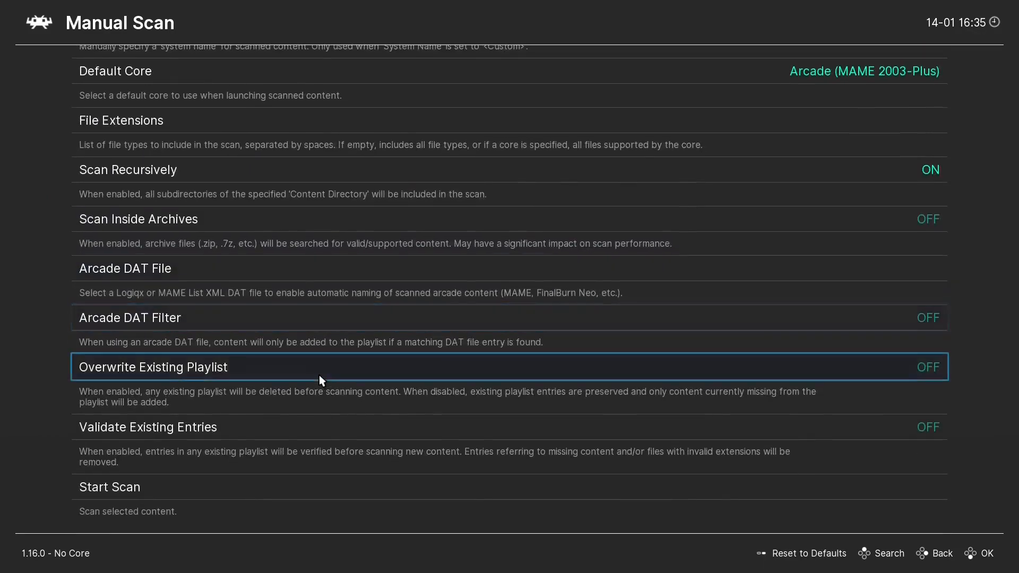
{"action": "left_click", "coordinate": [122, 495]}
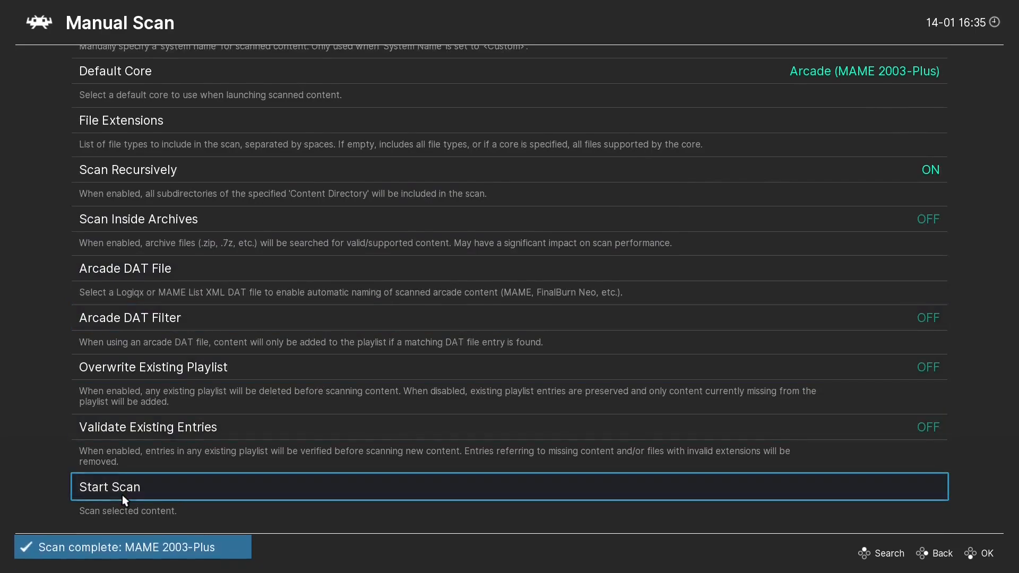
{"action": "right_click", "coordinate": [336, 397]}
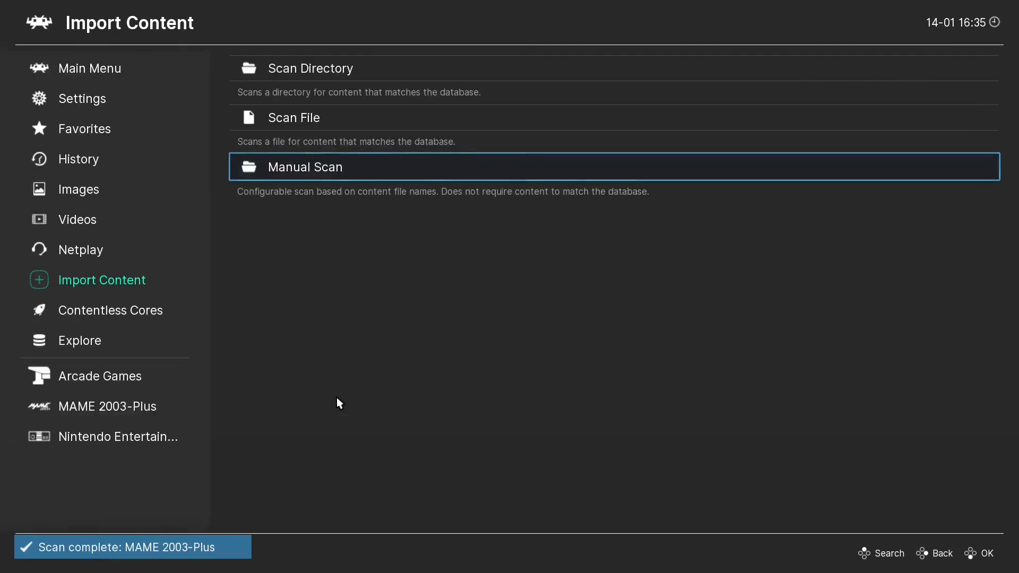
Step: Launch ddragonu from the MAME 2003-Plus playlist, then insert a coin and start a one-player game
{"action": "left_click", "coordinate": [113, 409]}
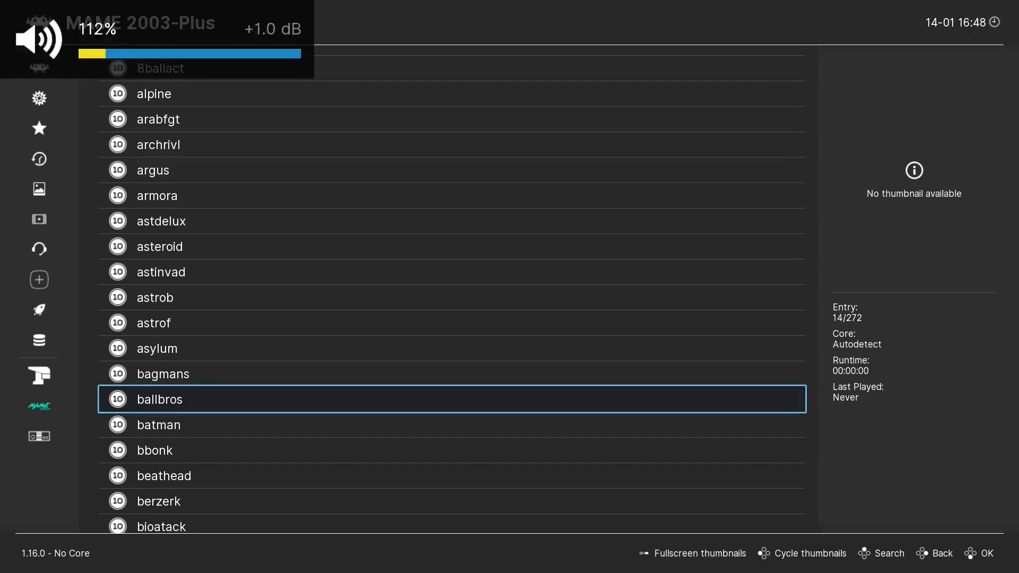
{"action": "scroll", "coordinate": [259, 383], "scroll_direction": "down", "scroll_amount": 2}
{"action": "scroll", "coordinate": [260, 387], "scroll_direction": "down", "scroll_amount": 20}
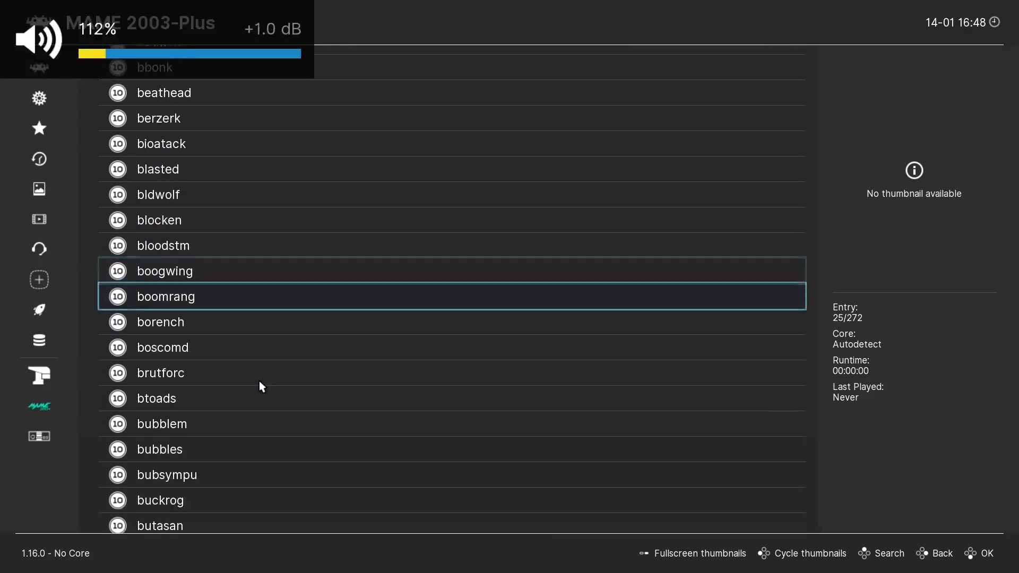
{"action": "scroll", "coordinate": [260, 382], "scroll_direction": "down", "scroll_amount": 16}
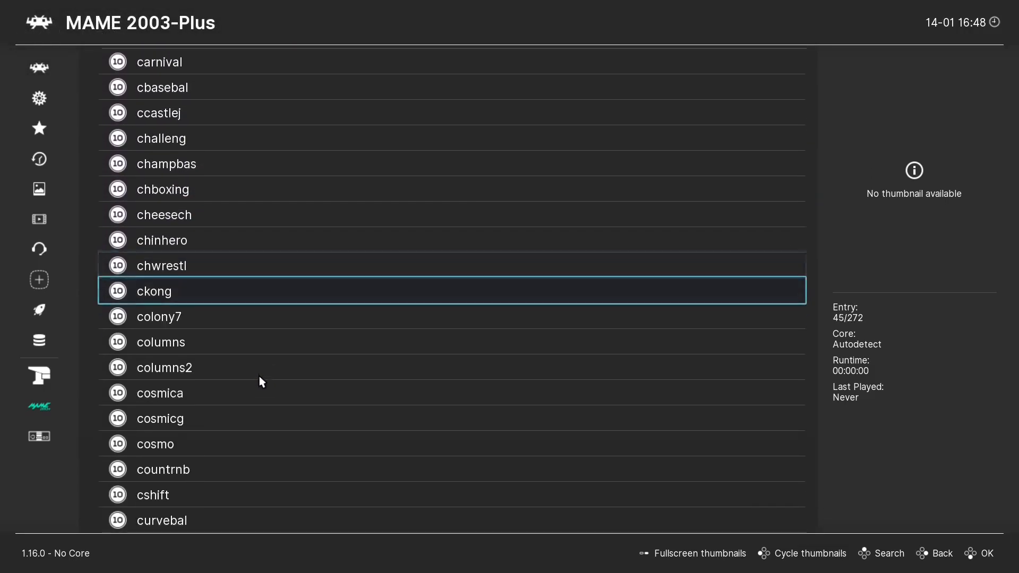
{"action": "scroll", "coordinate": [259, 376], "scroll_direction": "down", "scroll_amount": 3}
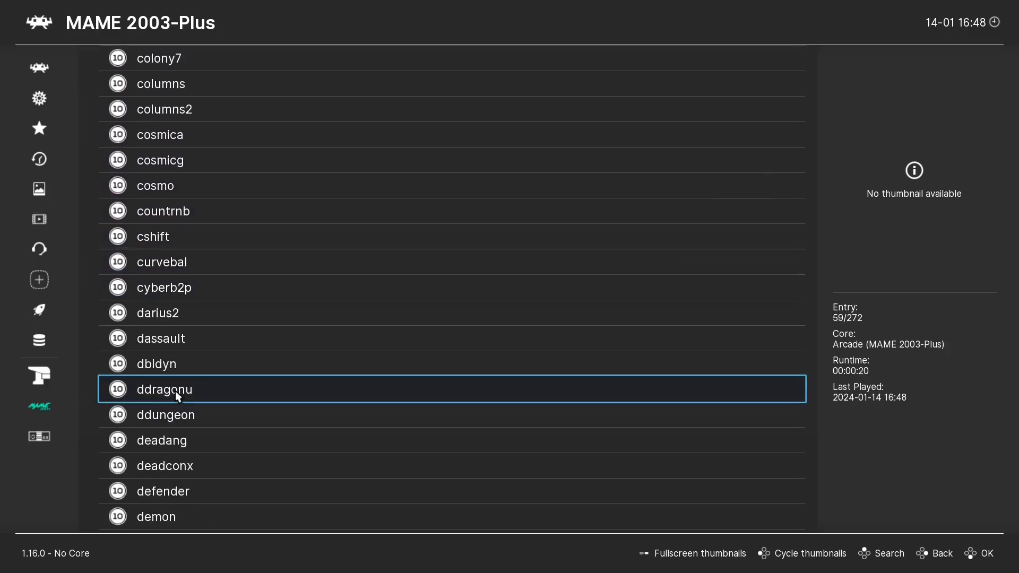
{"action": "left_click", "coordinate": [193, 391]}
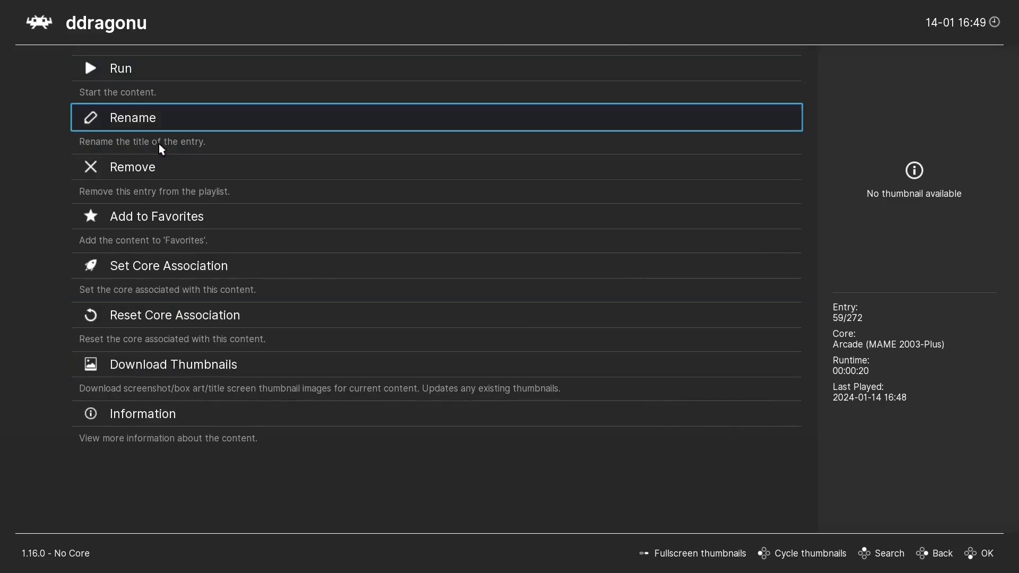
{"action": "left_click", "coordinate": [172, 74]}
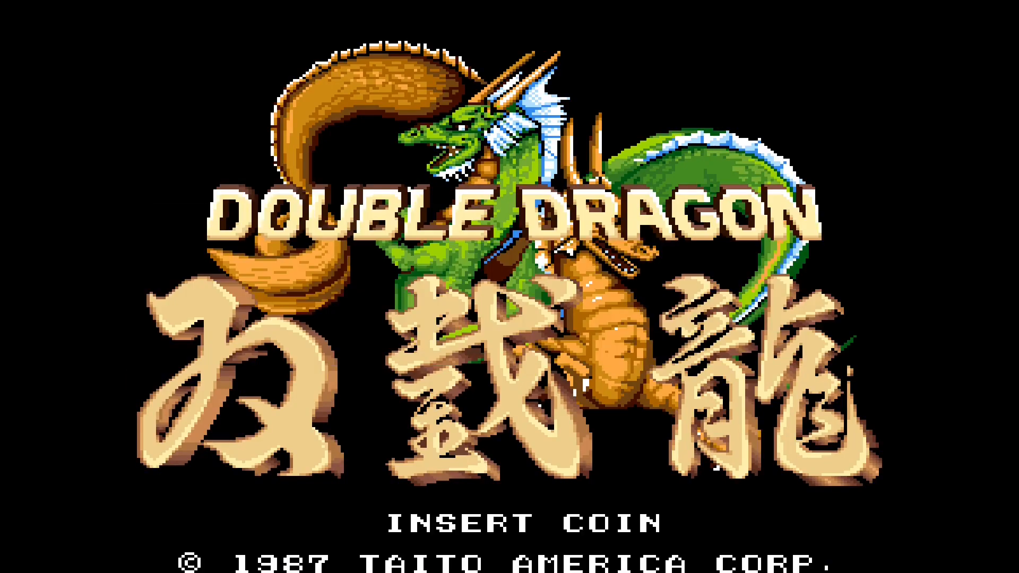
{"action": "key", "text": "5"}
{"action": "key", "text": "1"}
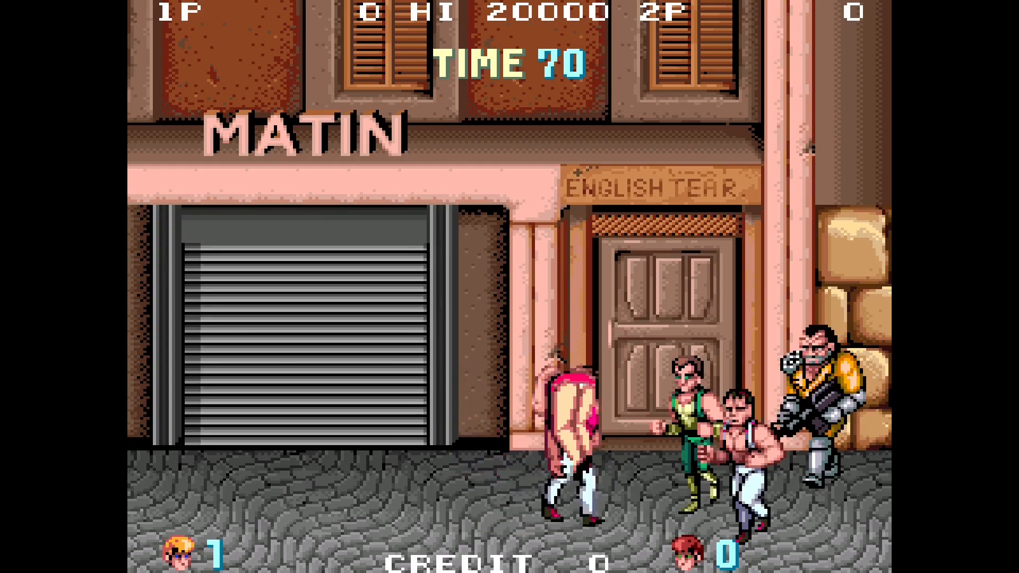
Step: Close the running ddragonu content and download thumbnails for its playlist entry
{"action": "key", "text": "F1"}
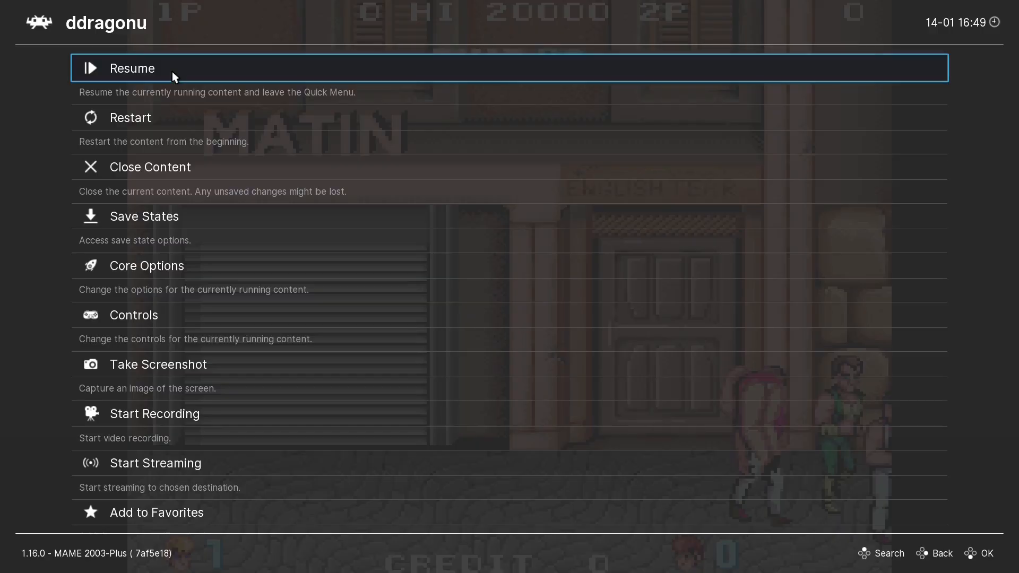
{"action": "left_click", "coordinate": [148, 164]}
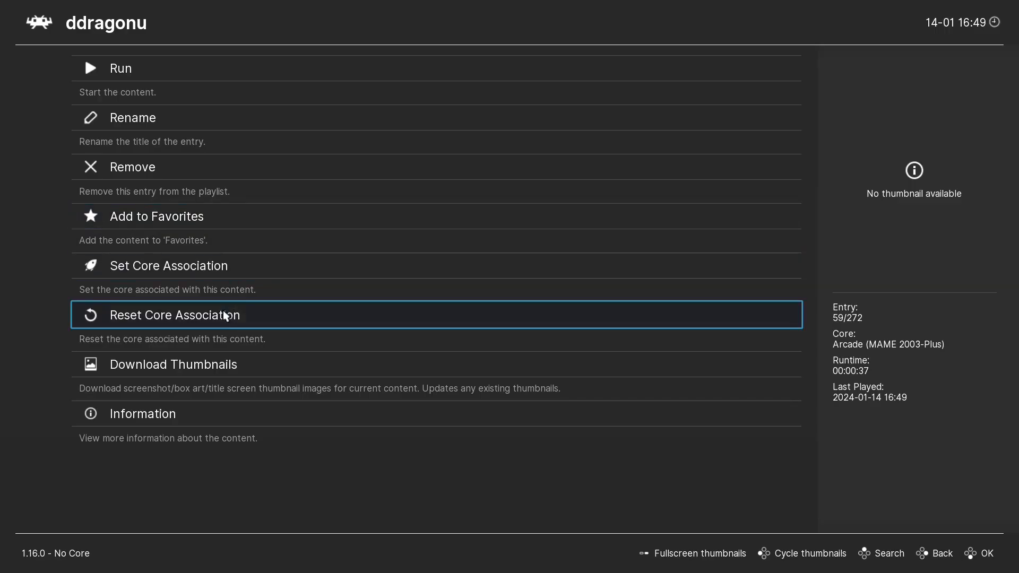
{"action": "left_click", "coordinate": [212, 364]}
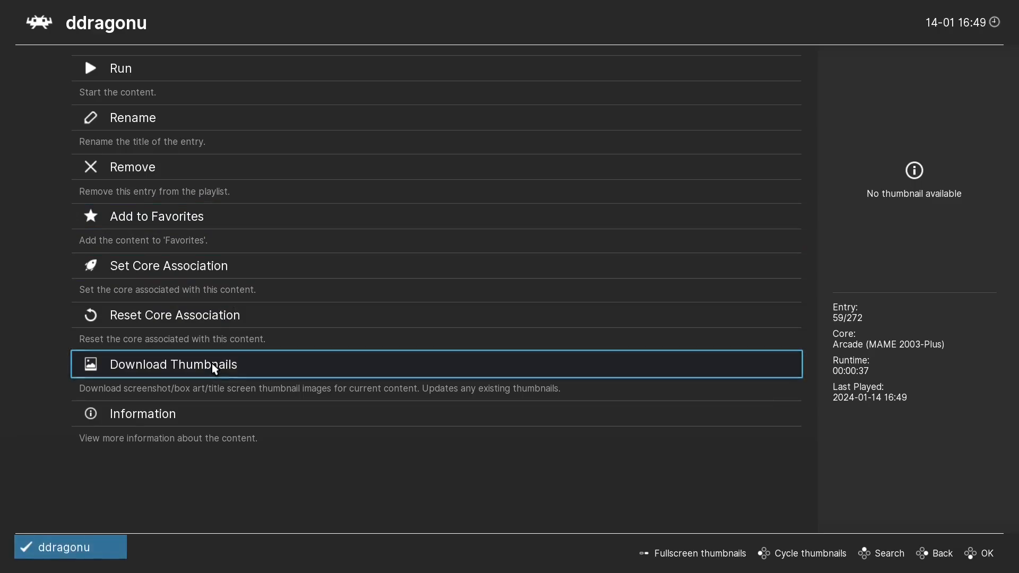
{"action": "right_click", "coordinate": [212, 277]}
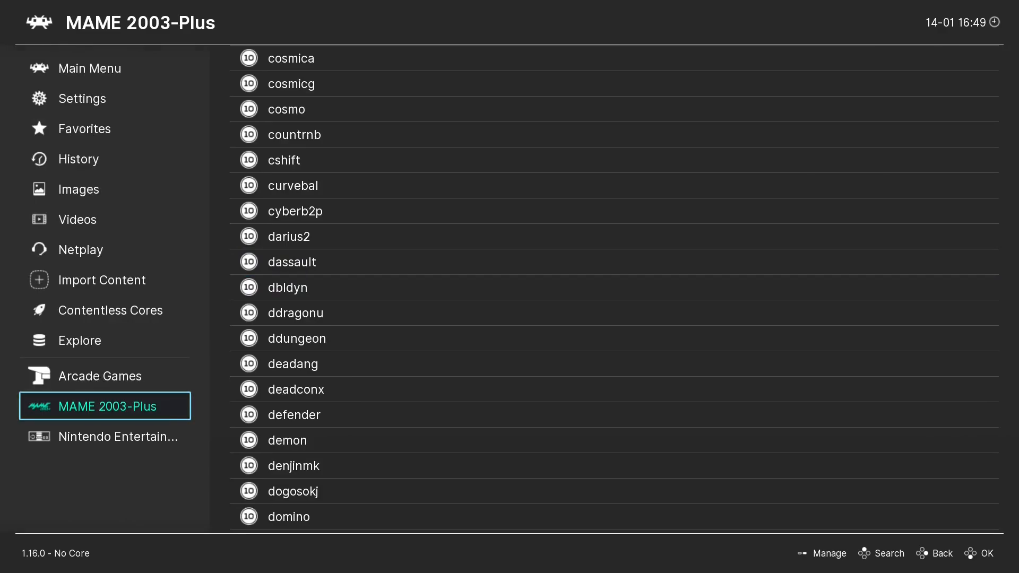
Step: Compare the game lists of the Arcade Games and MAME 2003-Plus playlists
{"action": "left_click", "coordinate": [107, 376]}
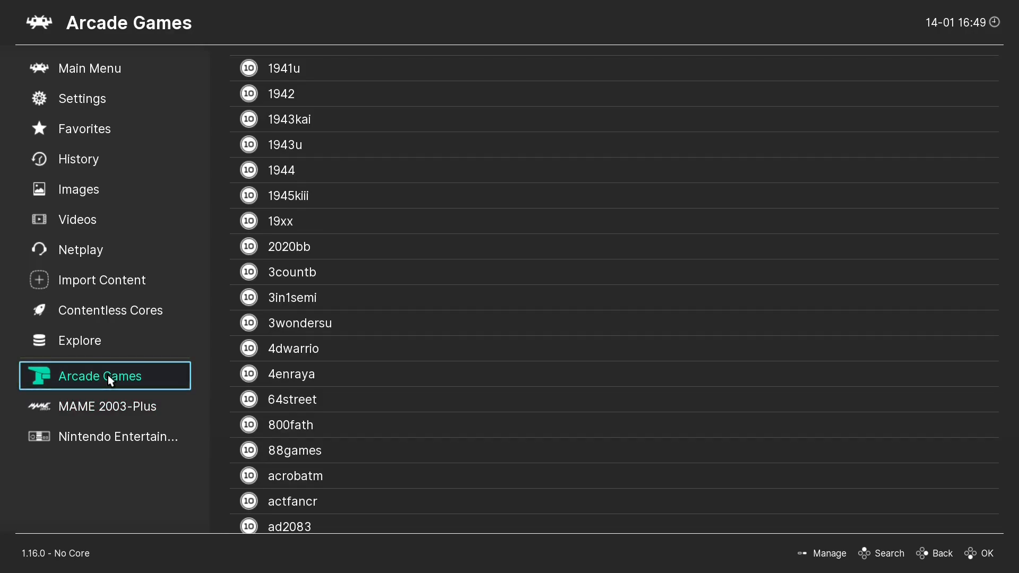
{"action": "left_click", "coordinate": [108, 406]}
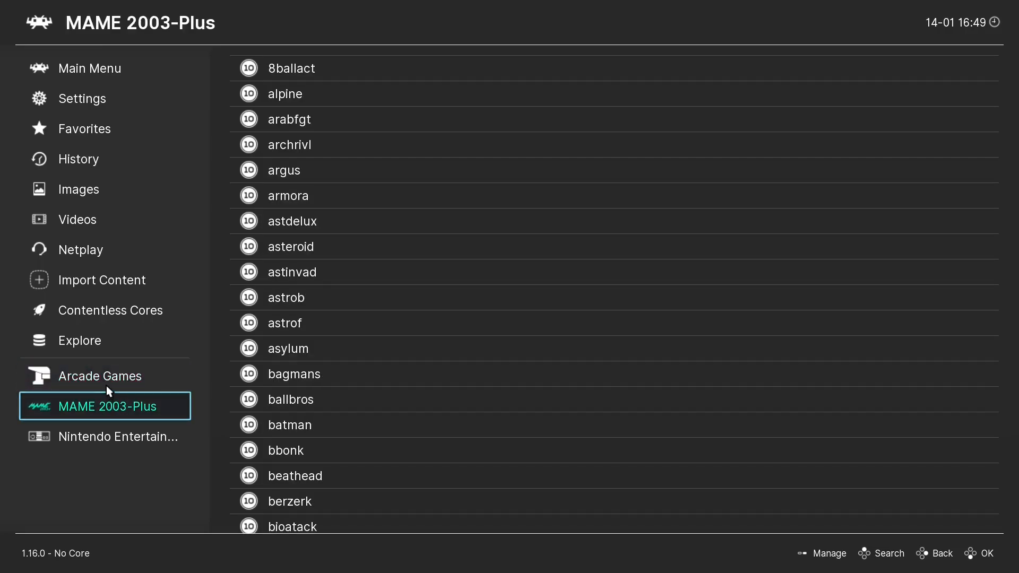
{"action": "left_click", "coordinate": [107, 380]}
{"action": "left_click", "coordinate": [108, 407]}
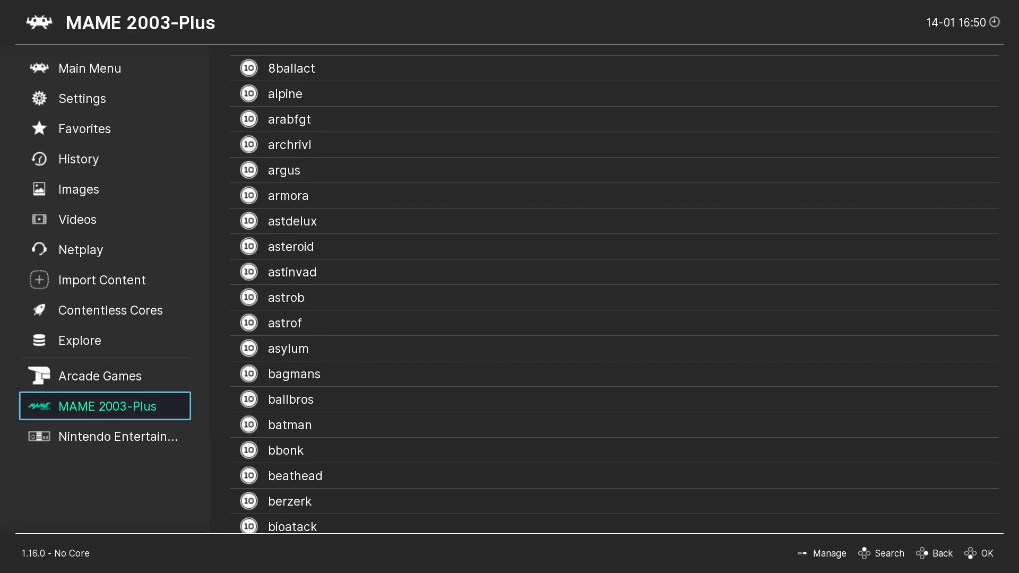
{"action": "left_click", "coordinate": [359, 404]}
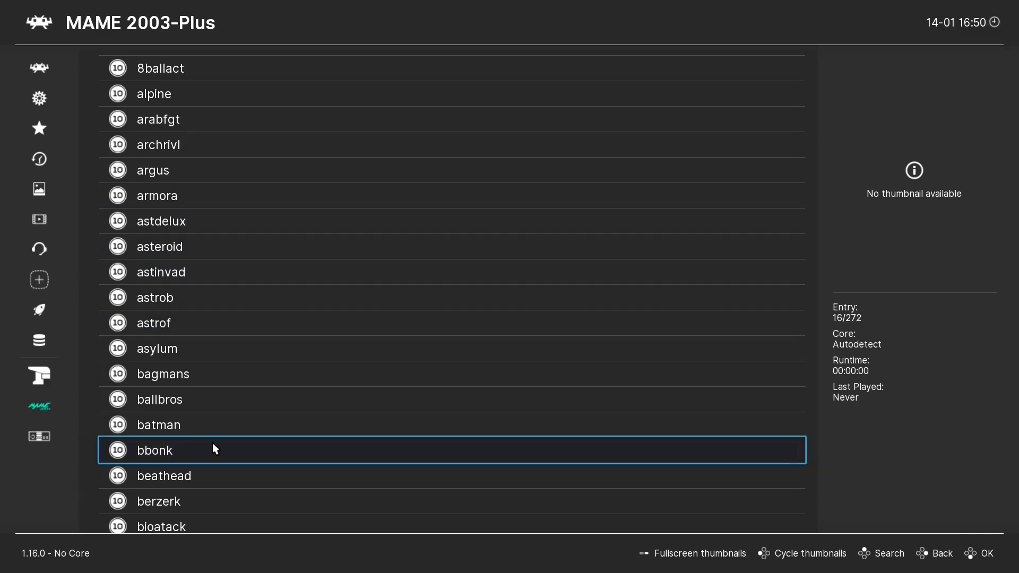
{"action": "mouse_move", "coordinate": [50, 399]}
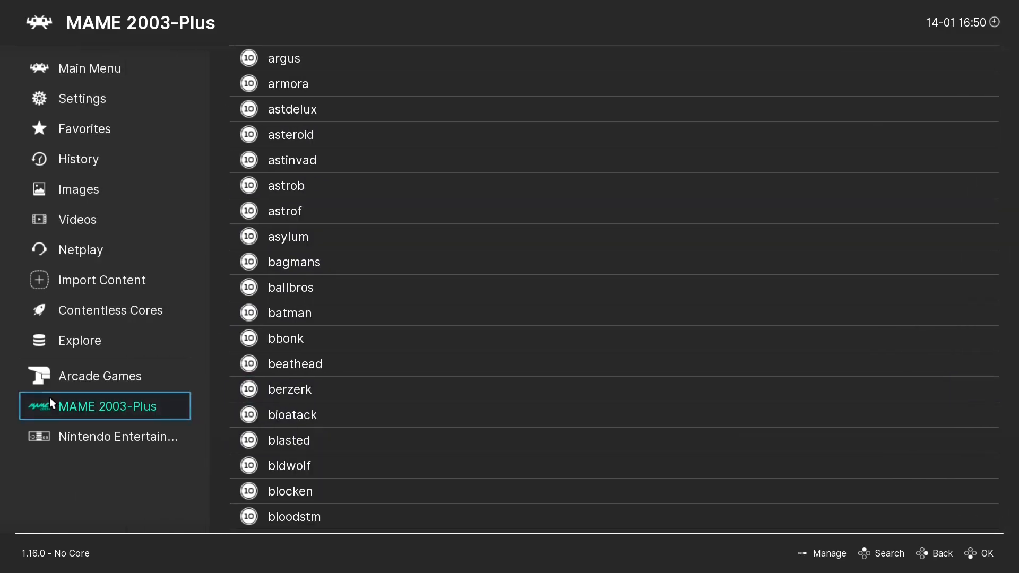